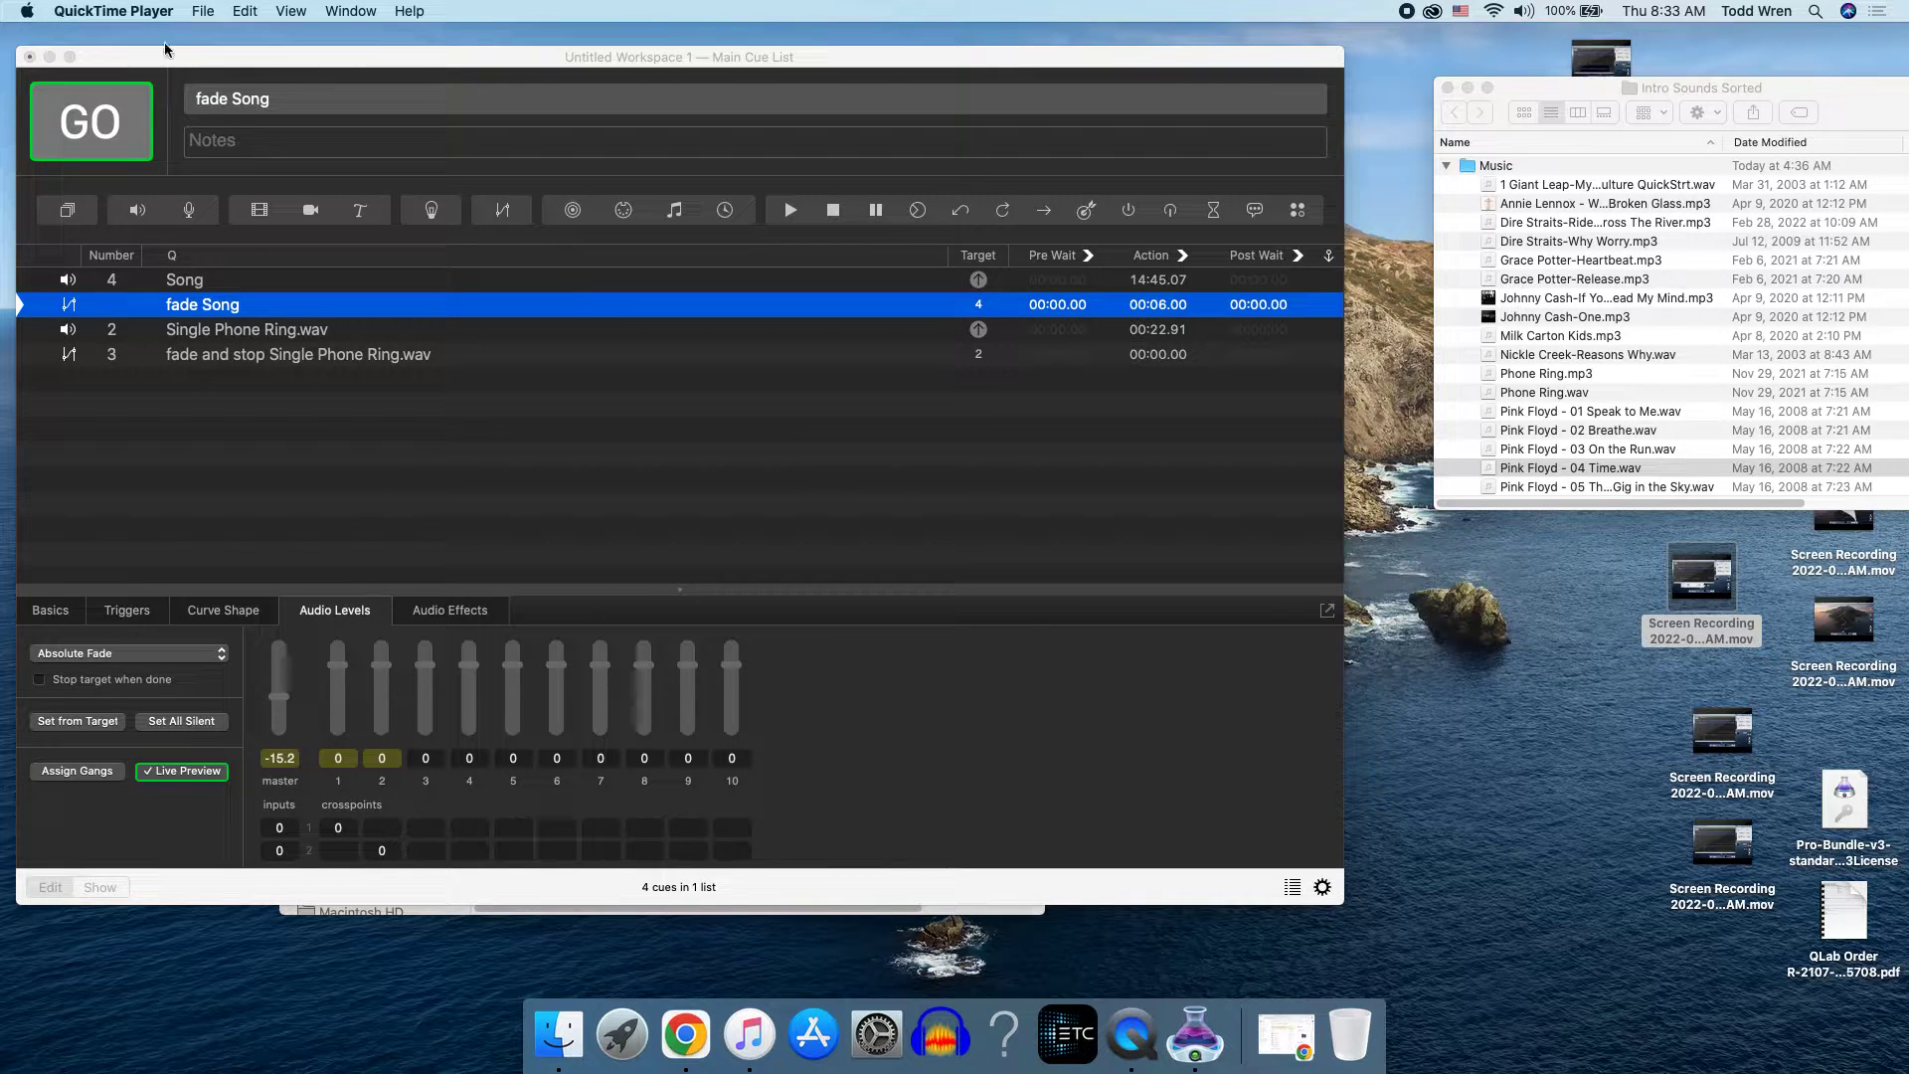
# Step: Switch to QLab, play the Song cue on its own, and stop playback
pyautogui.click(193, 285)
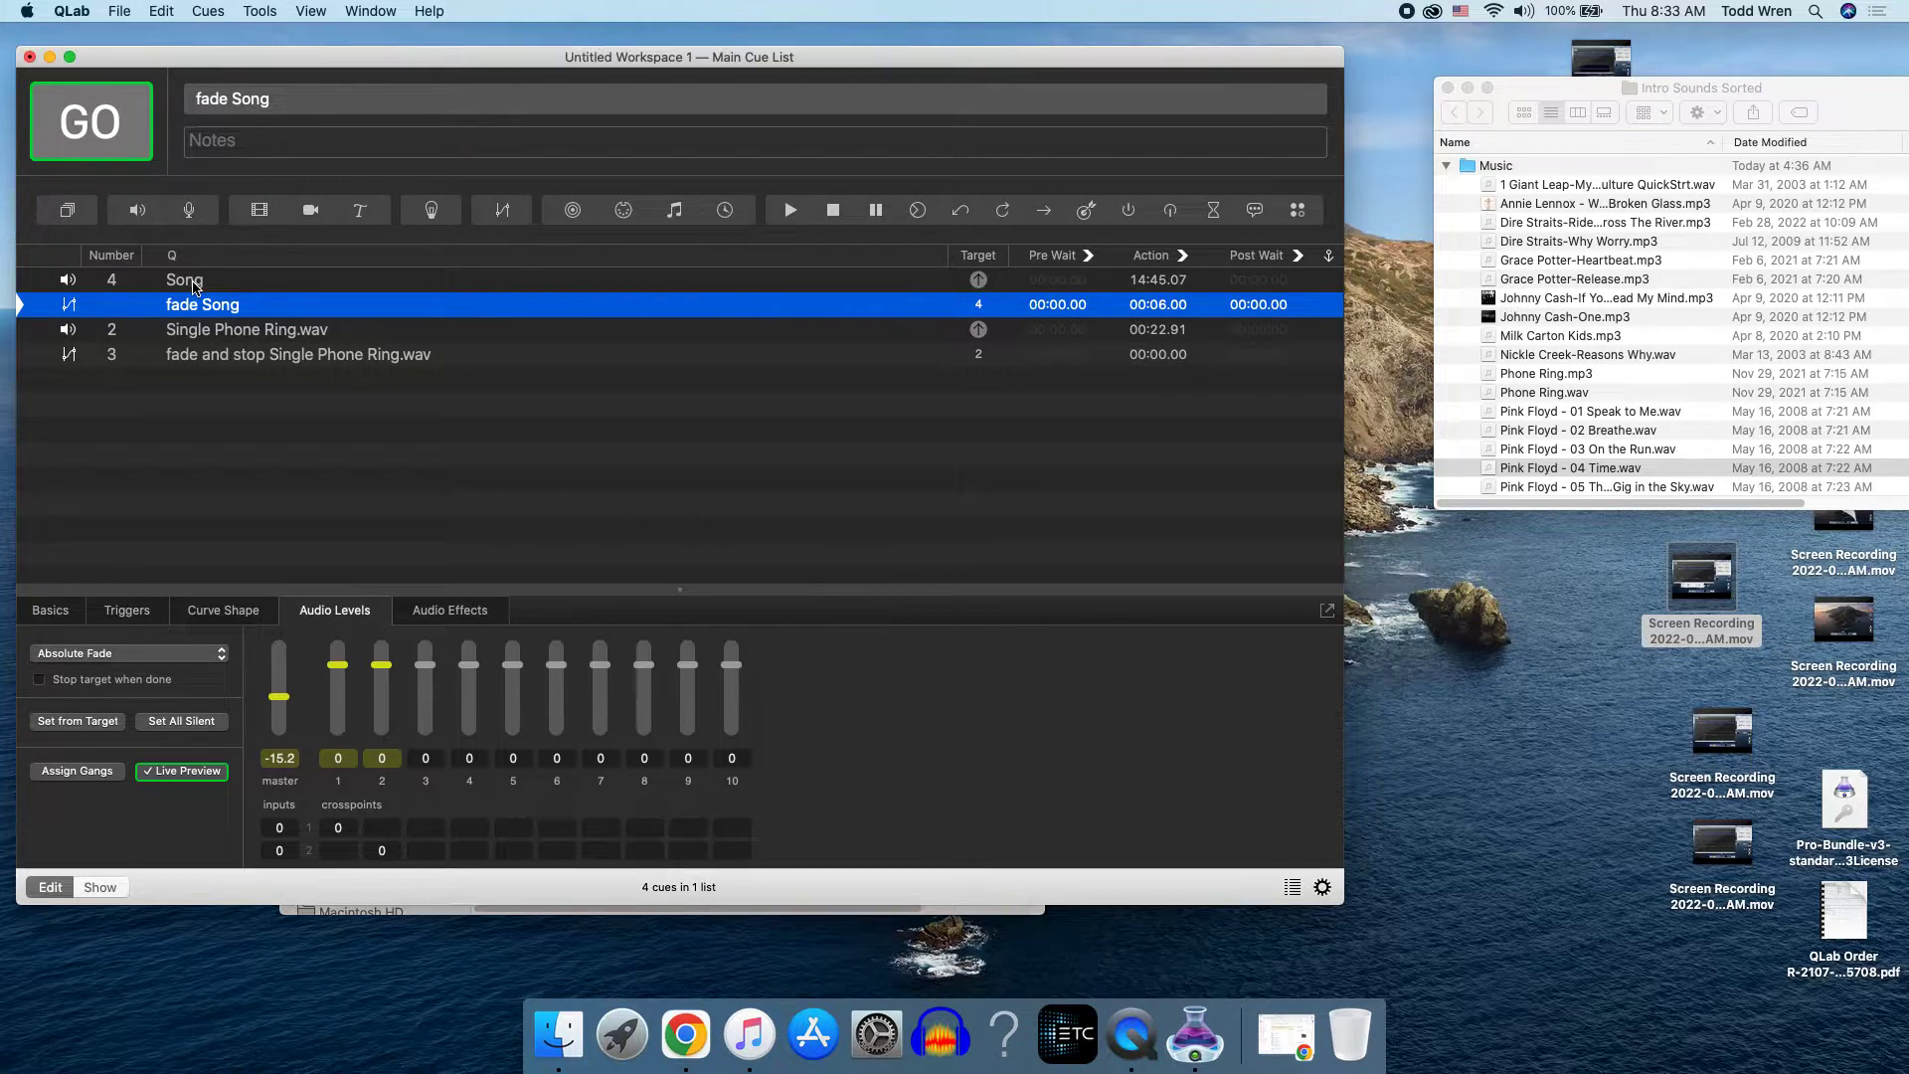
pyautogui.click(192, 285)
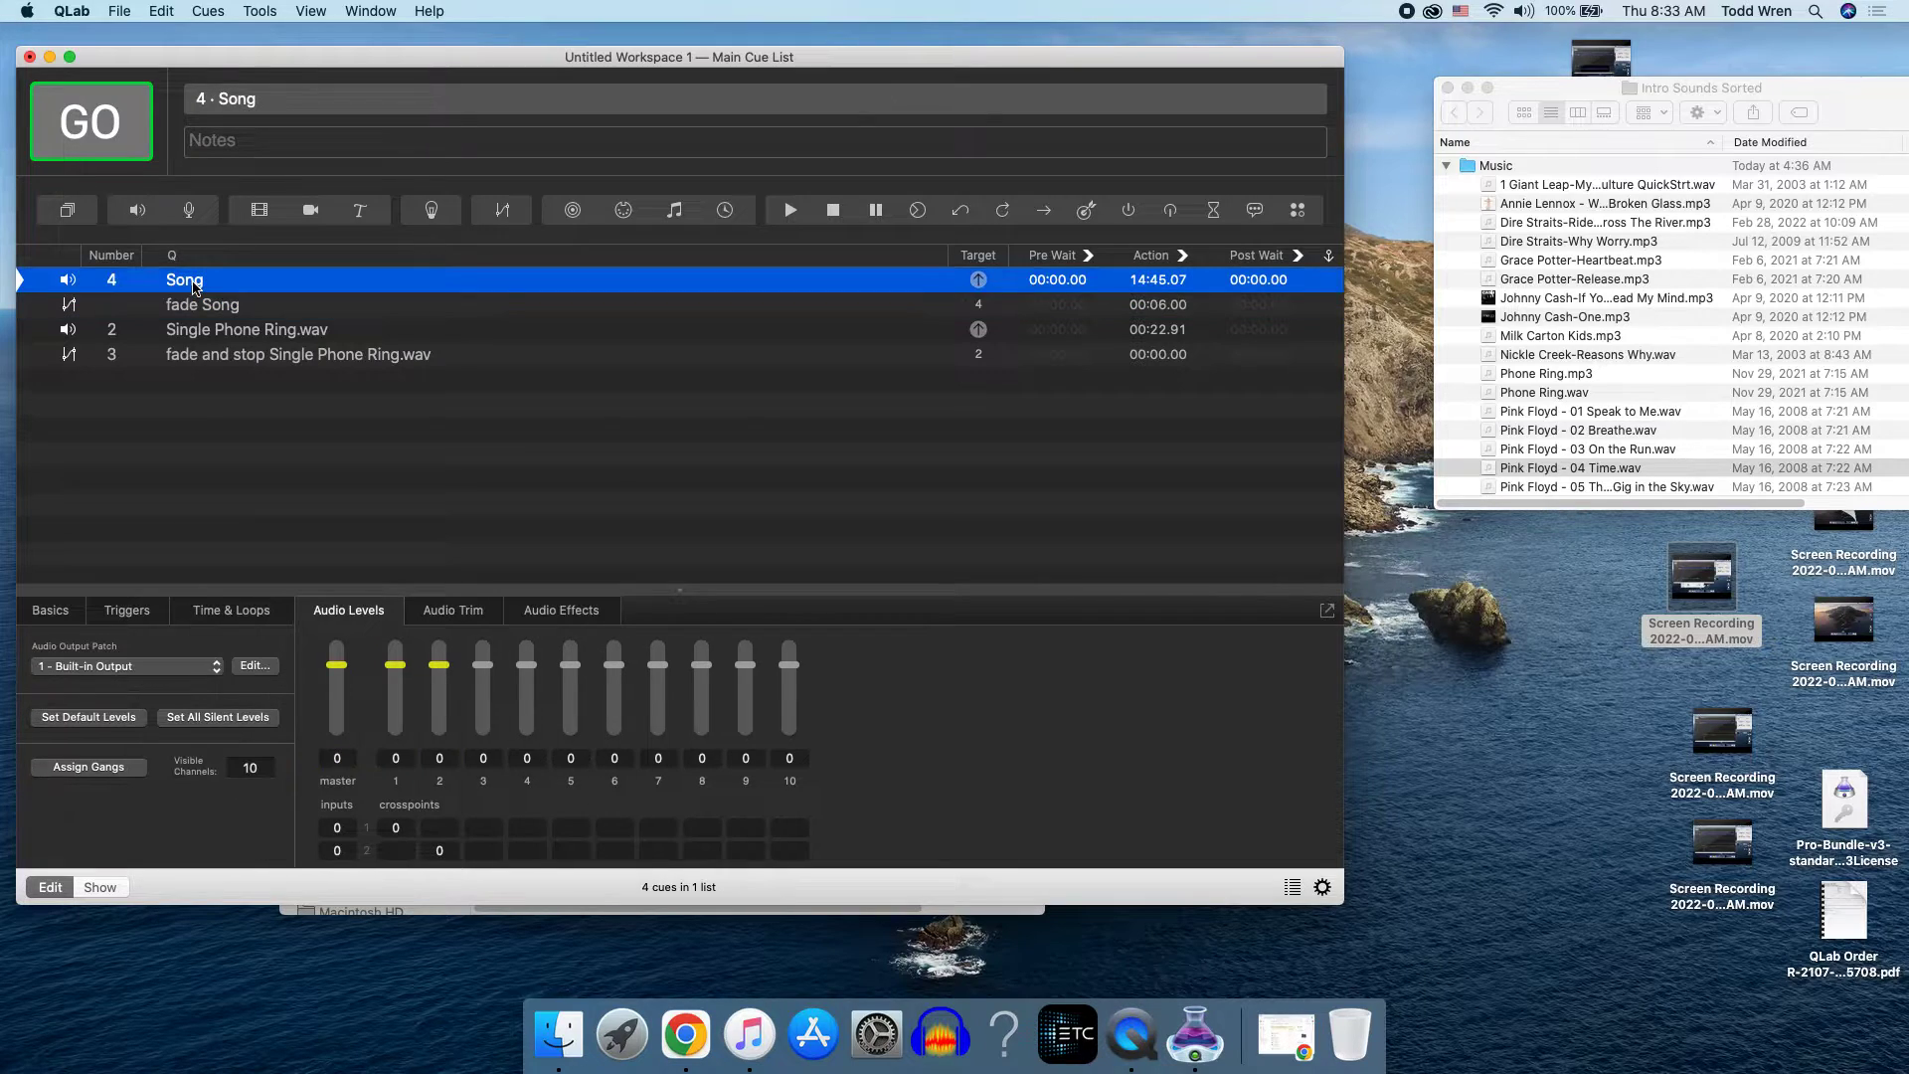
pyautogui.click(95, 132)
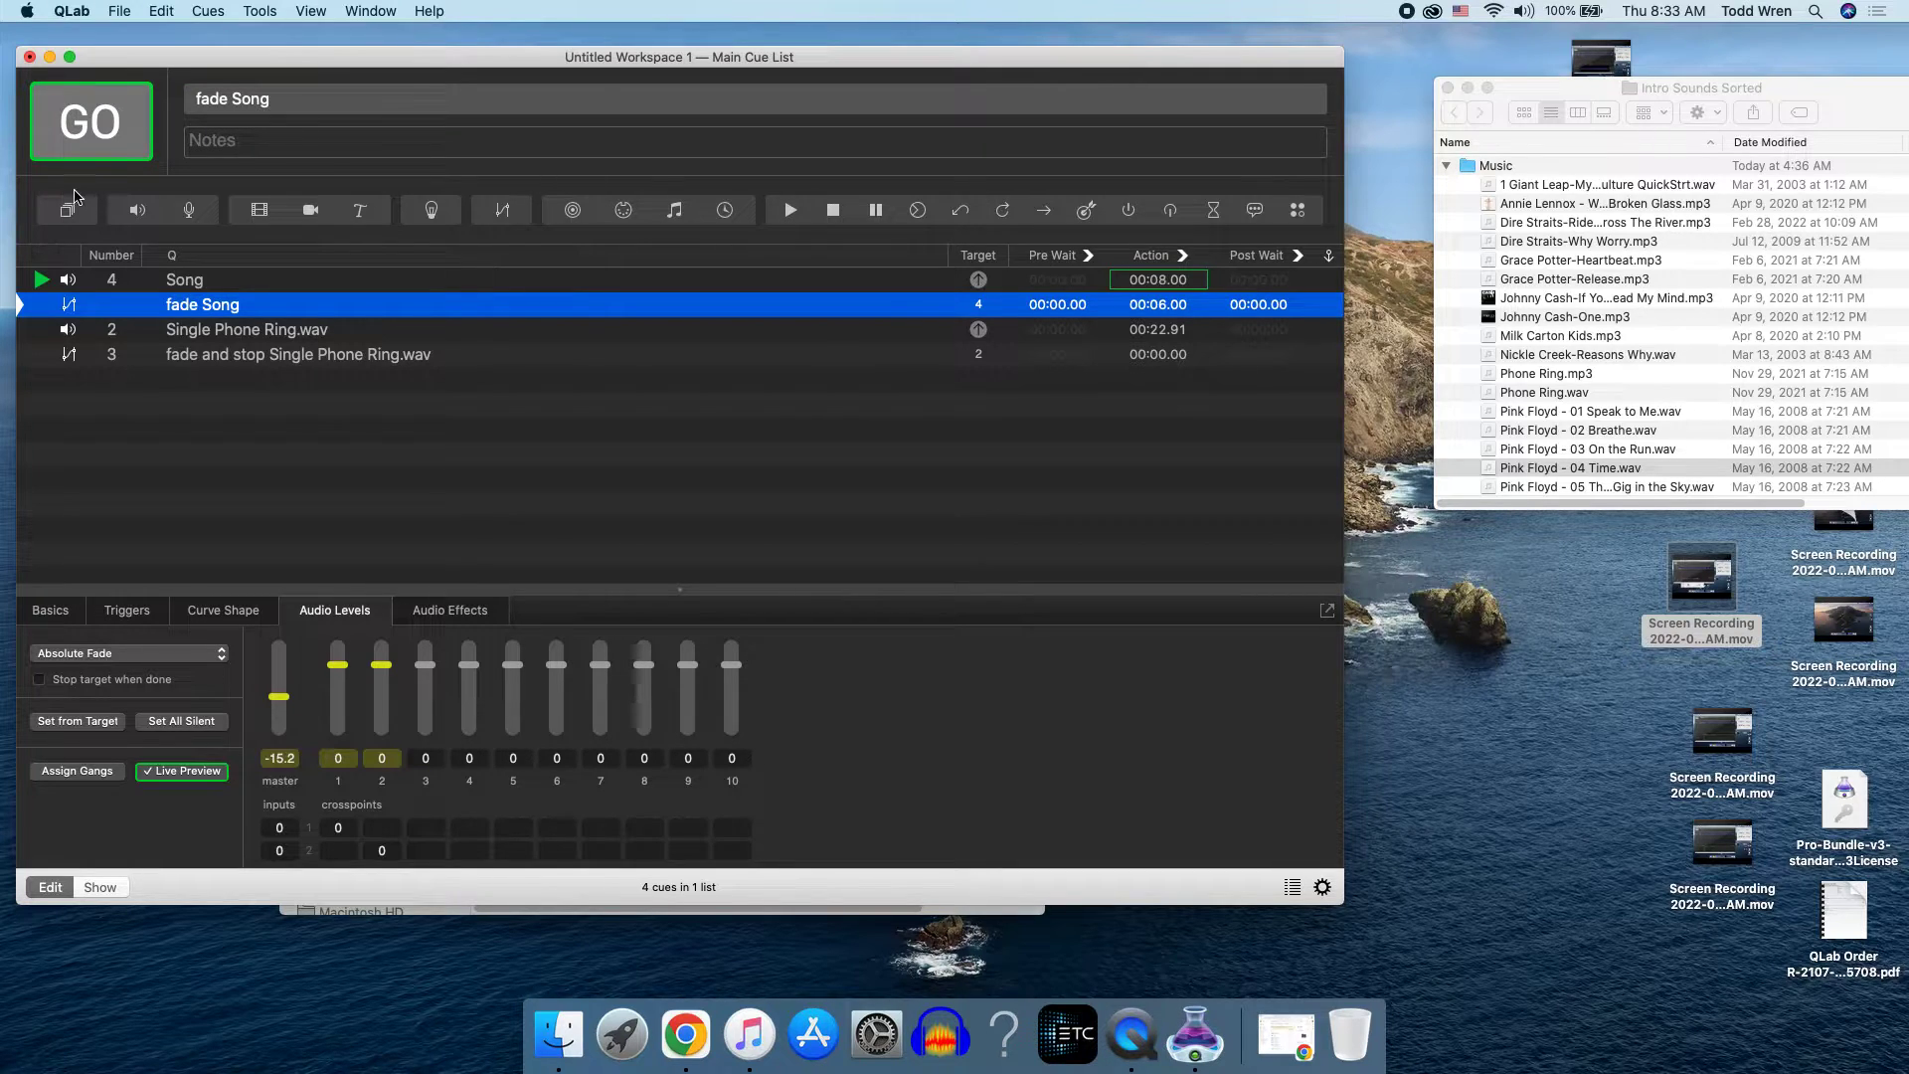
pyautogui.press('Escape')
# Step: Set the Song cue's continue mode to Auto-continue and run the cue to test it
pyautogui.click(238, 287)
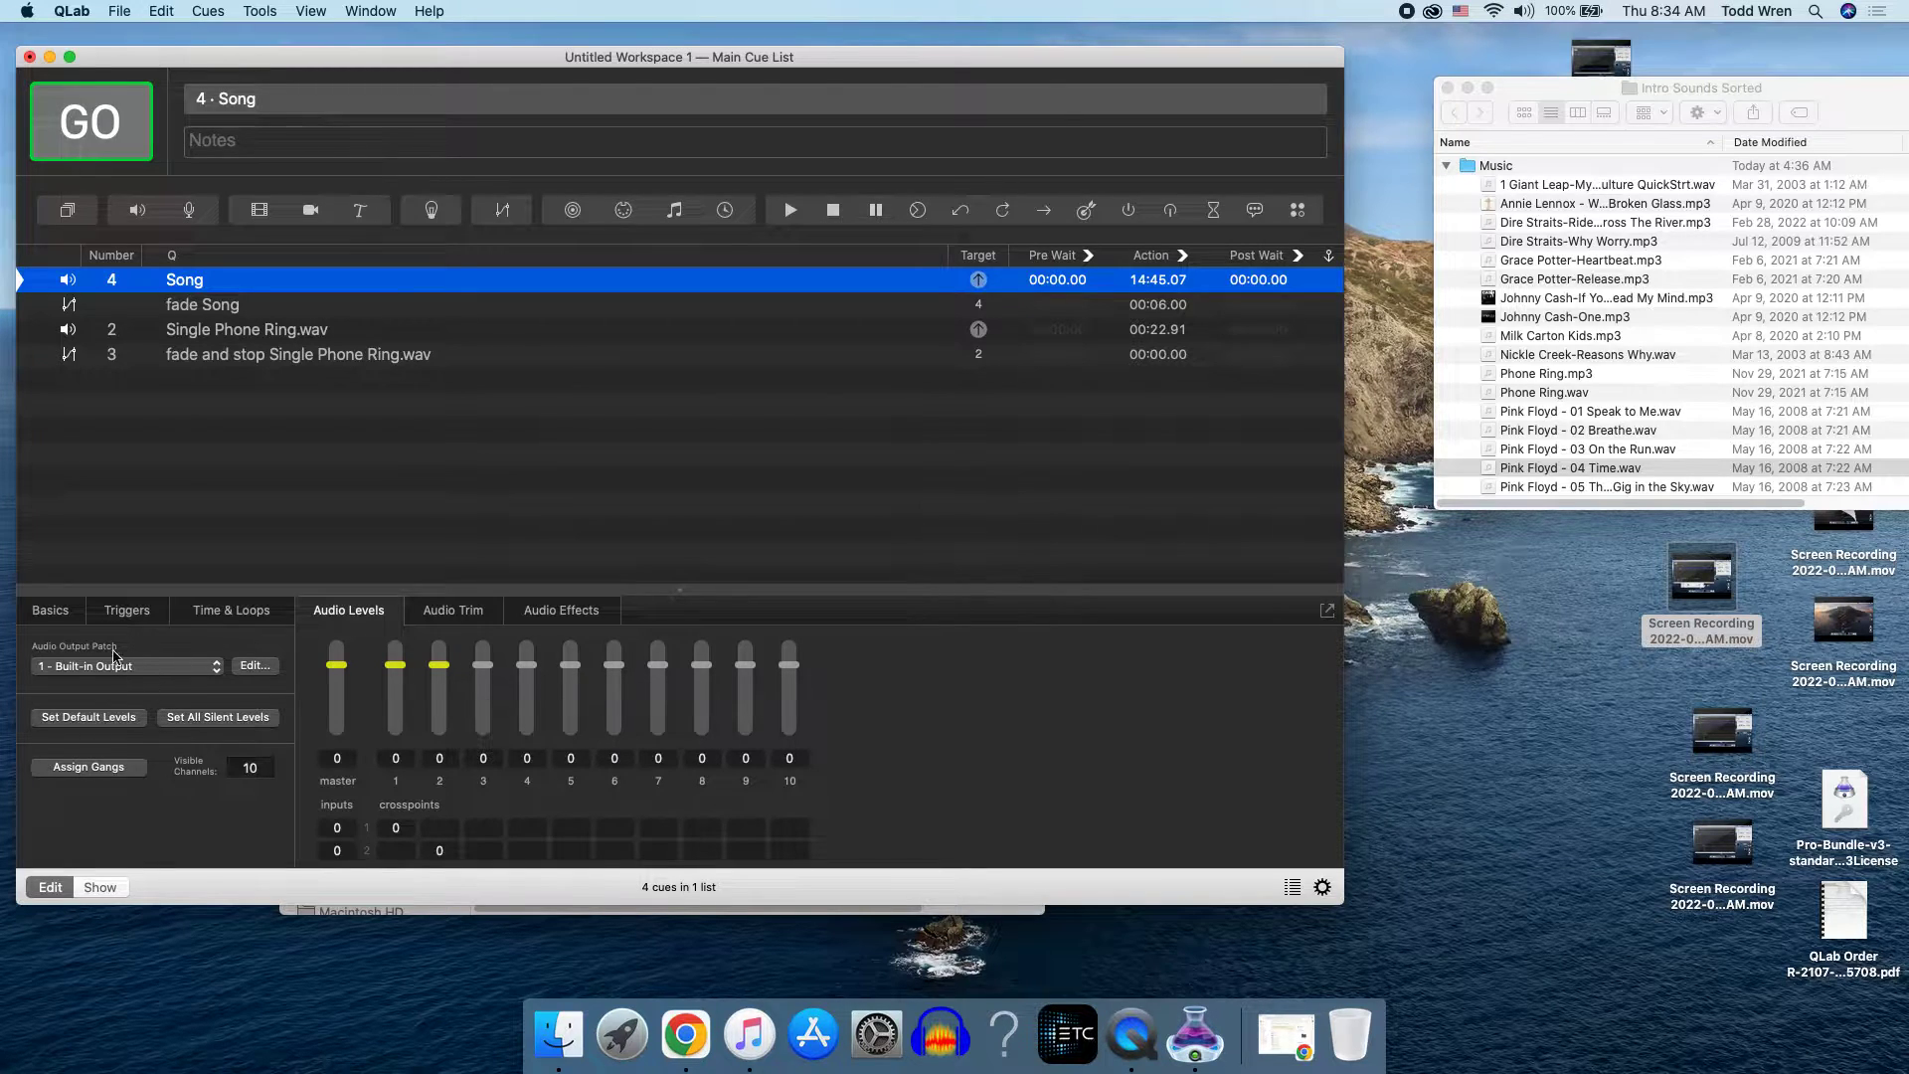
pyautogui.click(43, 616)
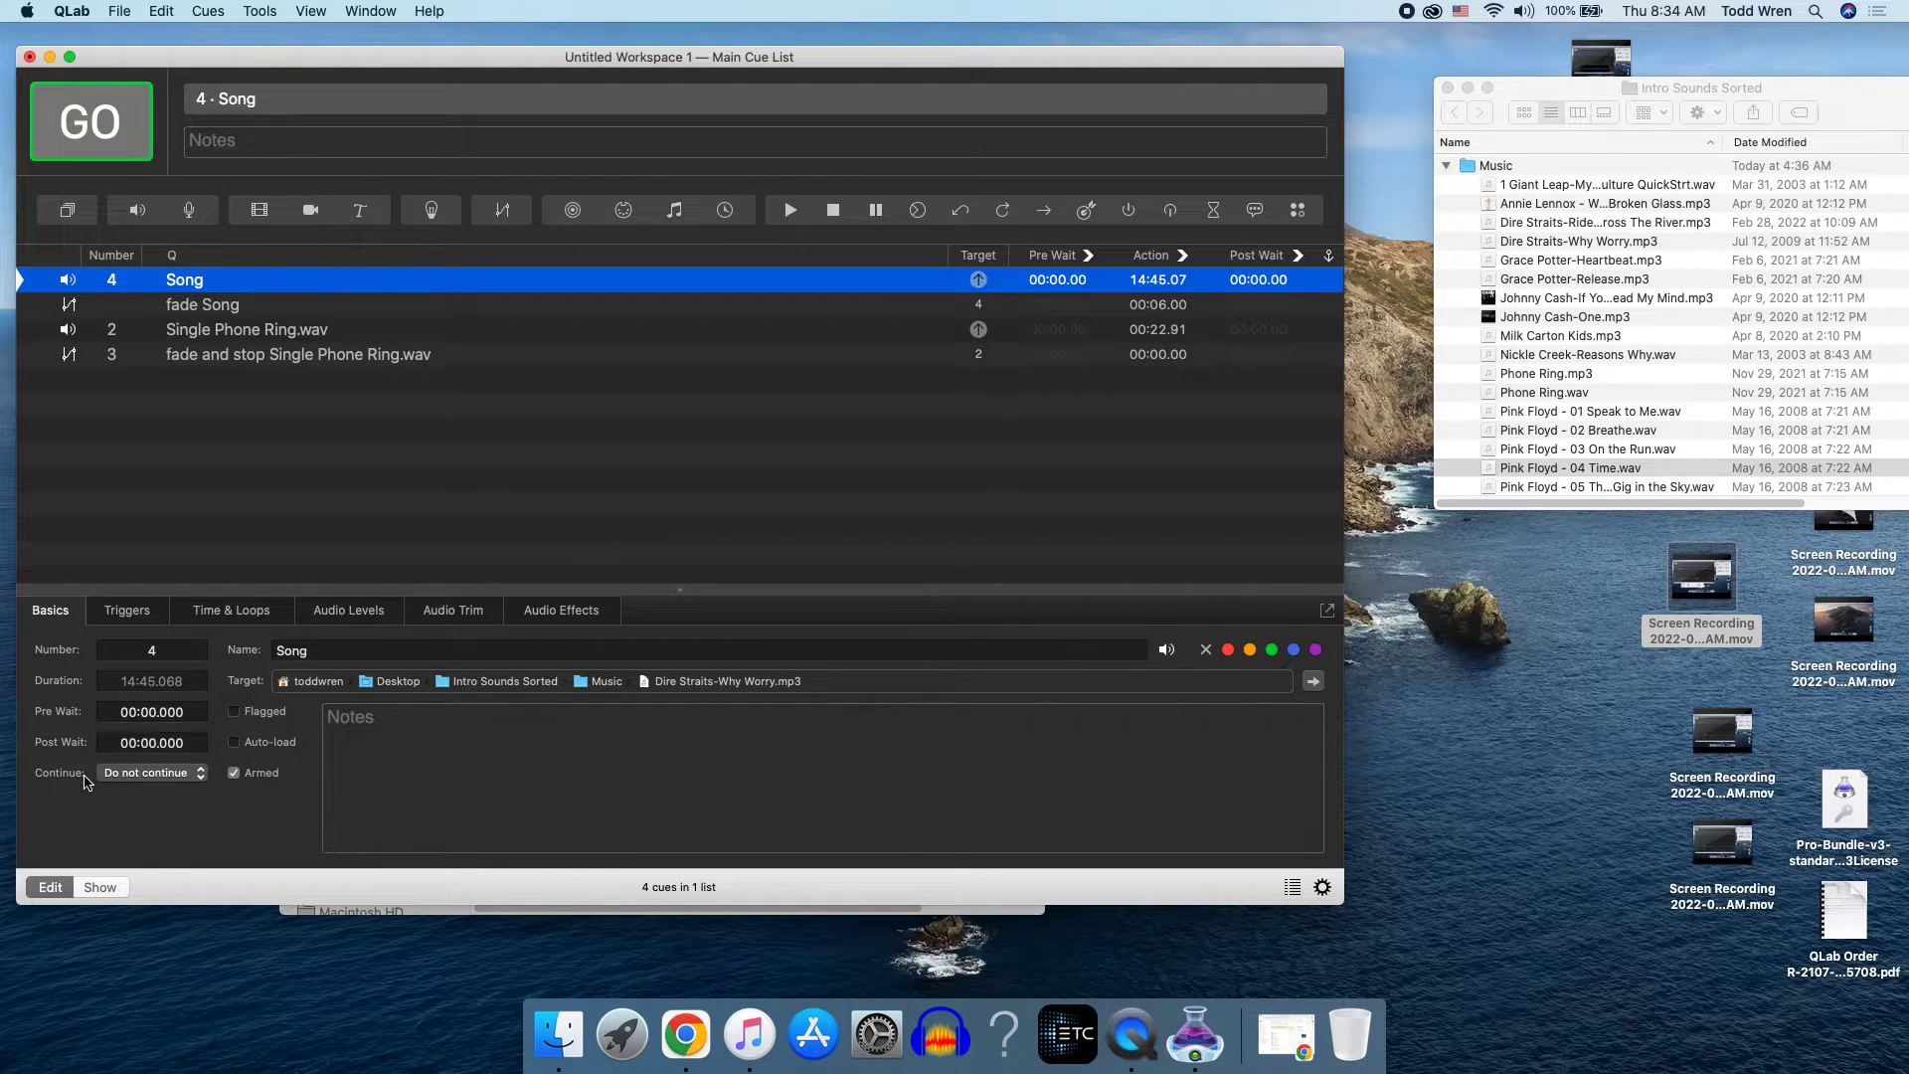
pyautogui.click(150, 773)
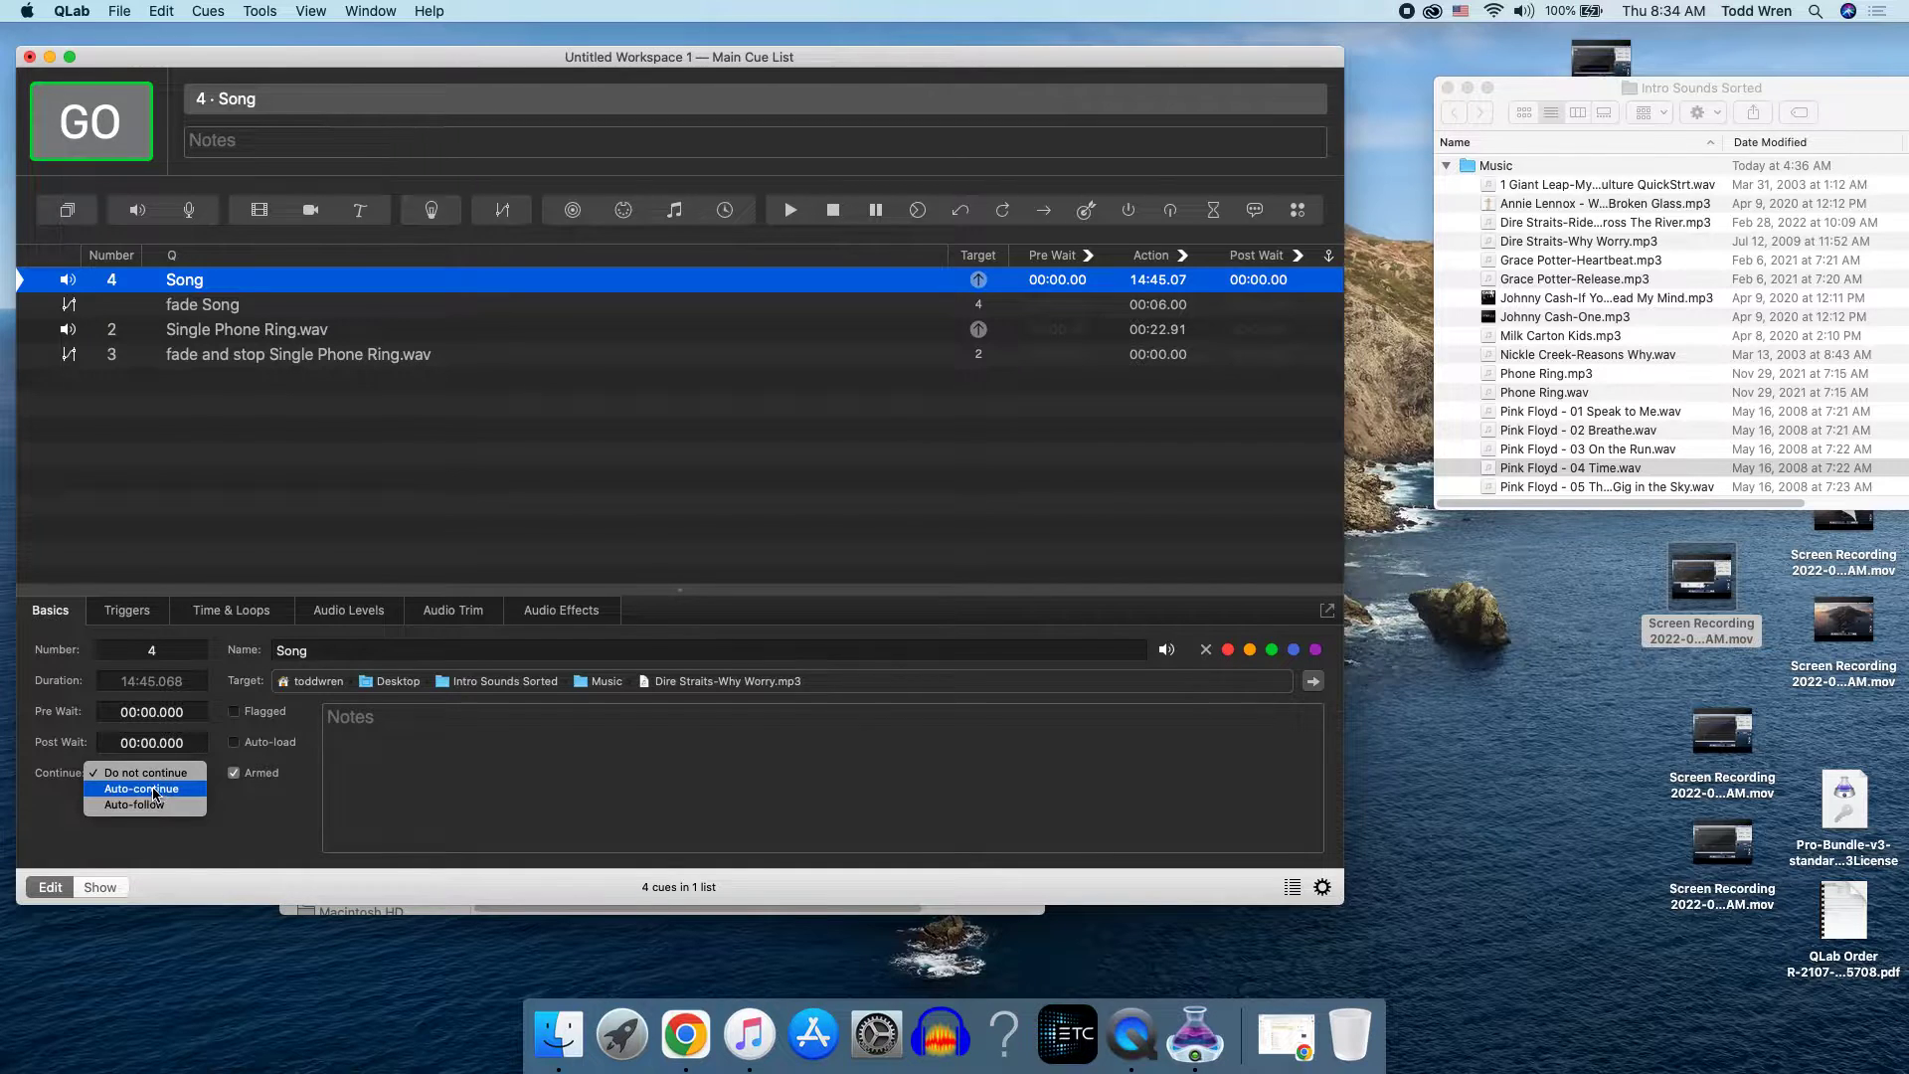
pyautogui.click(158, 795)
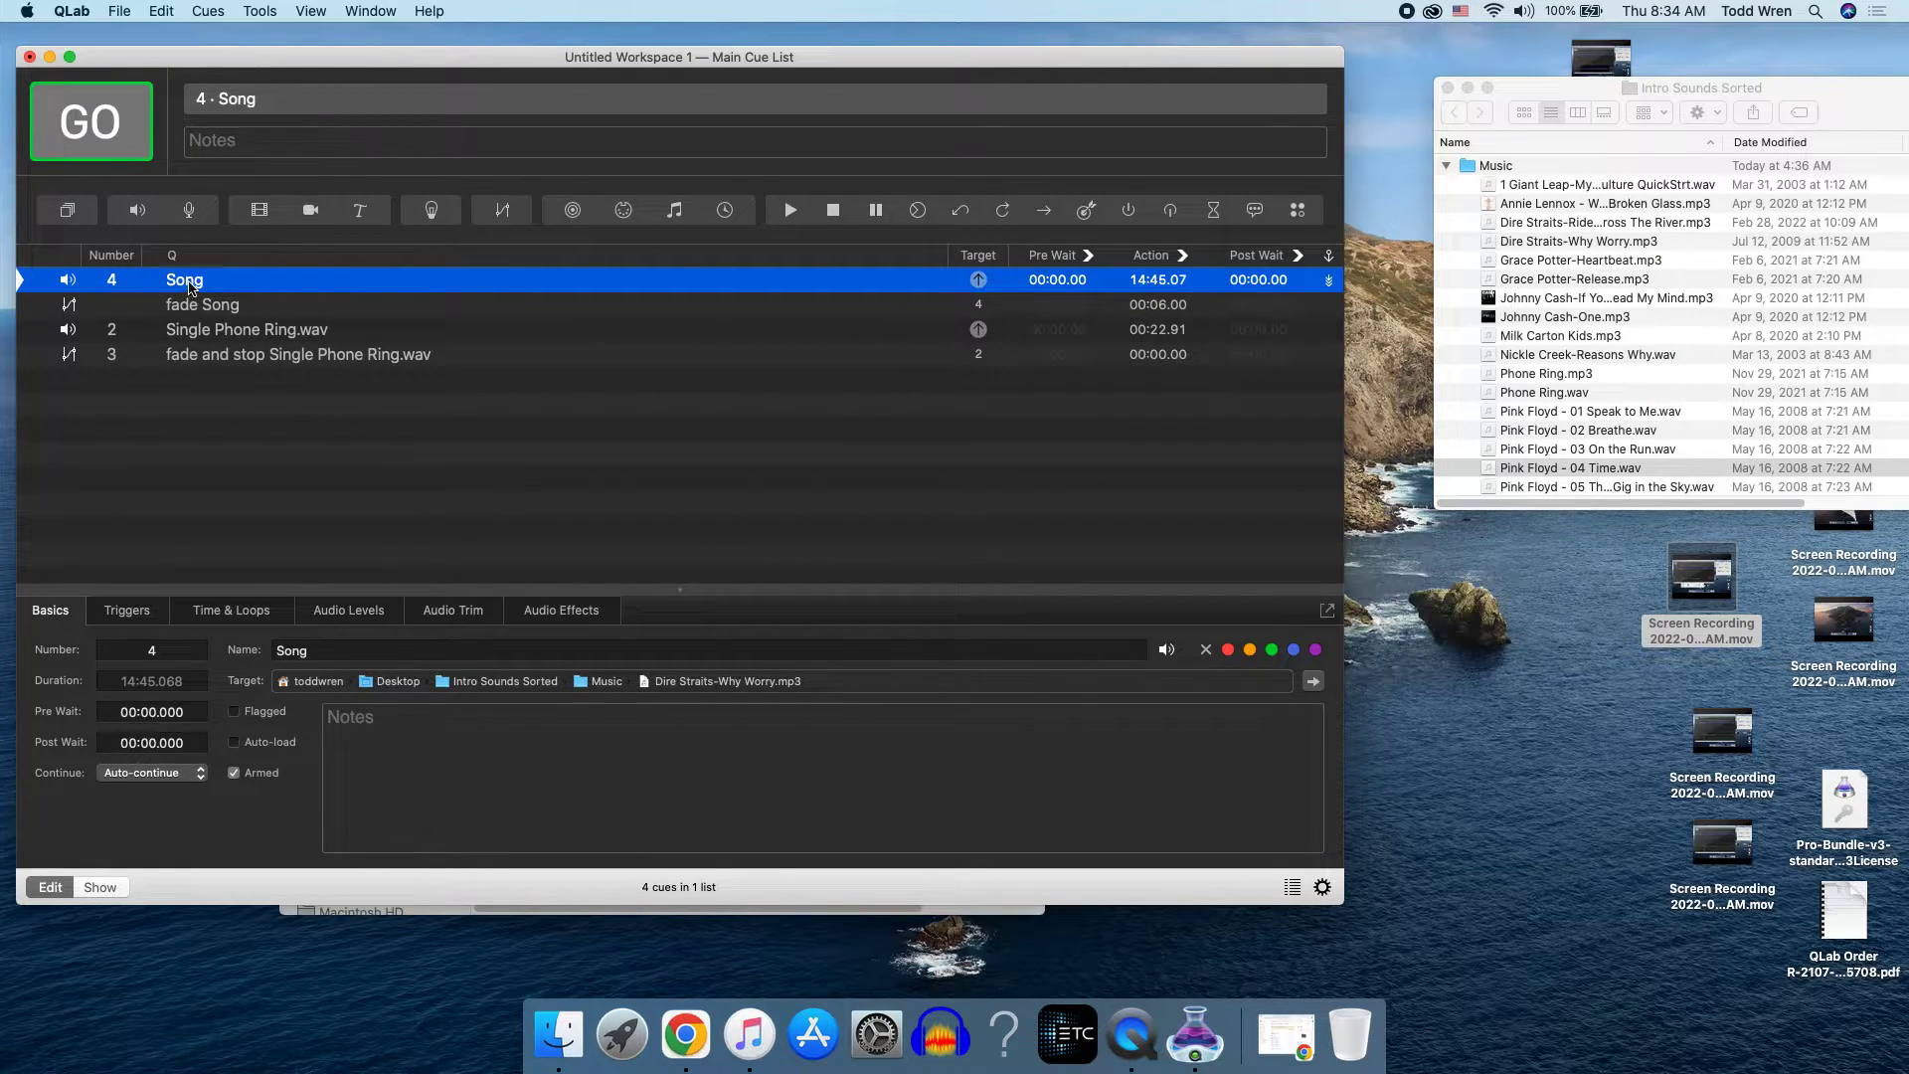
pyautogui.click(101, 141)
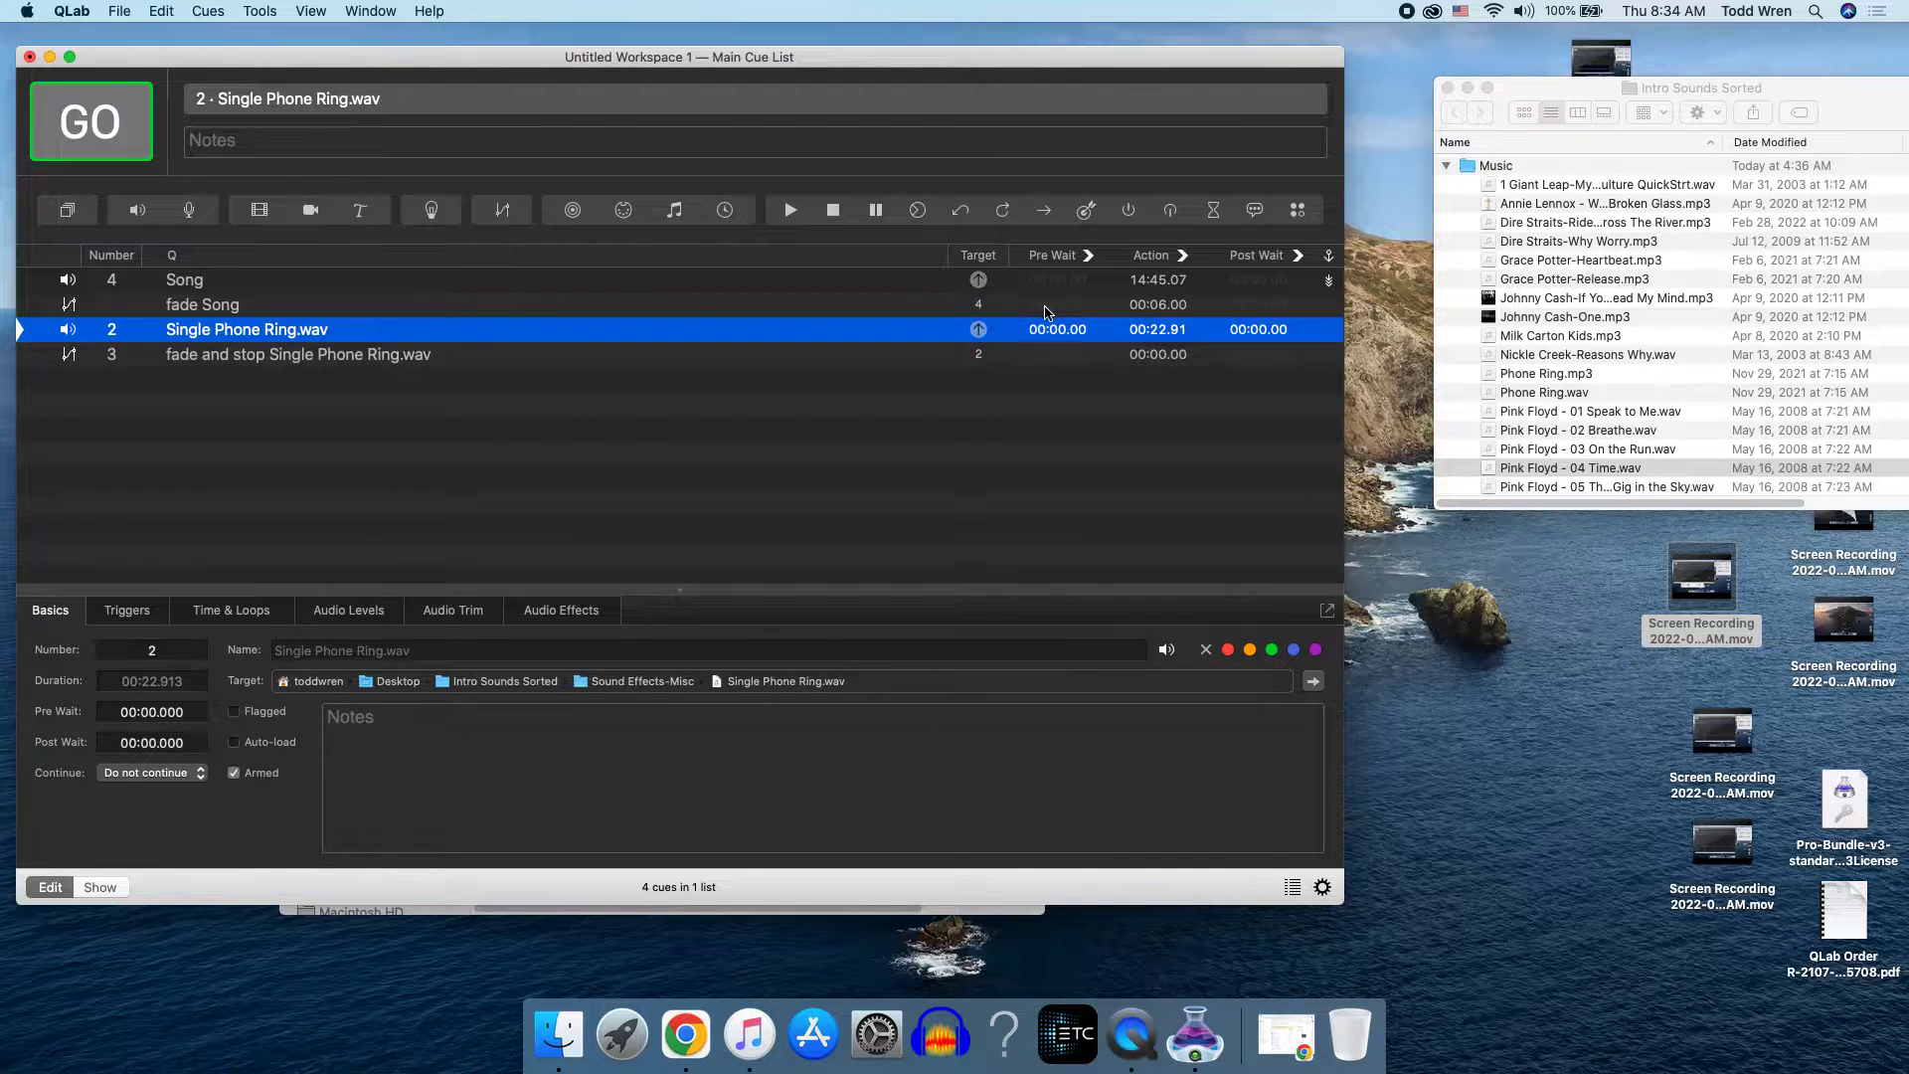
# Step: Set the pre-wait of the fade Song cue to 3 seconds
pyautogui.click(87, 312)
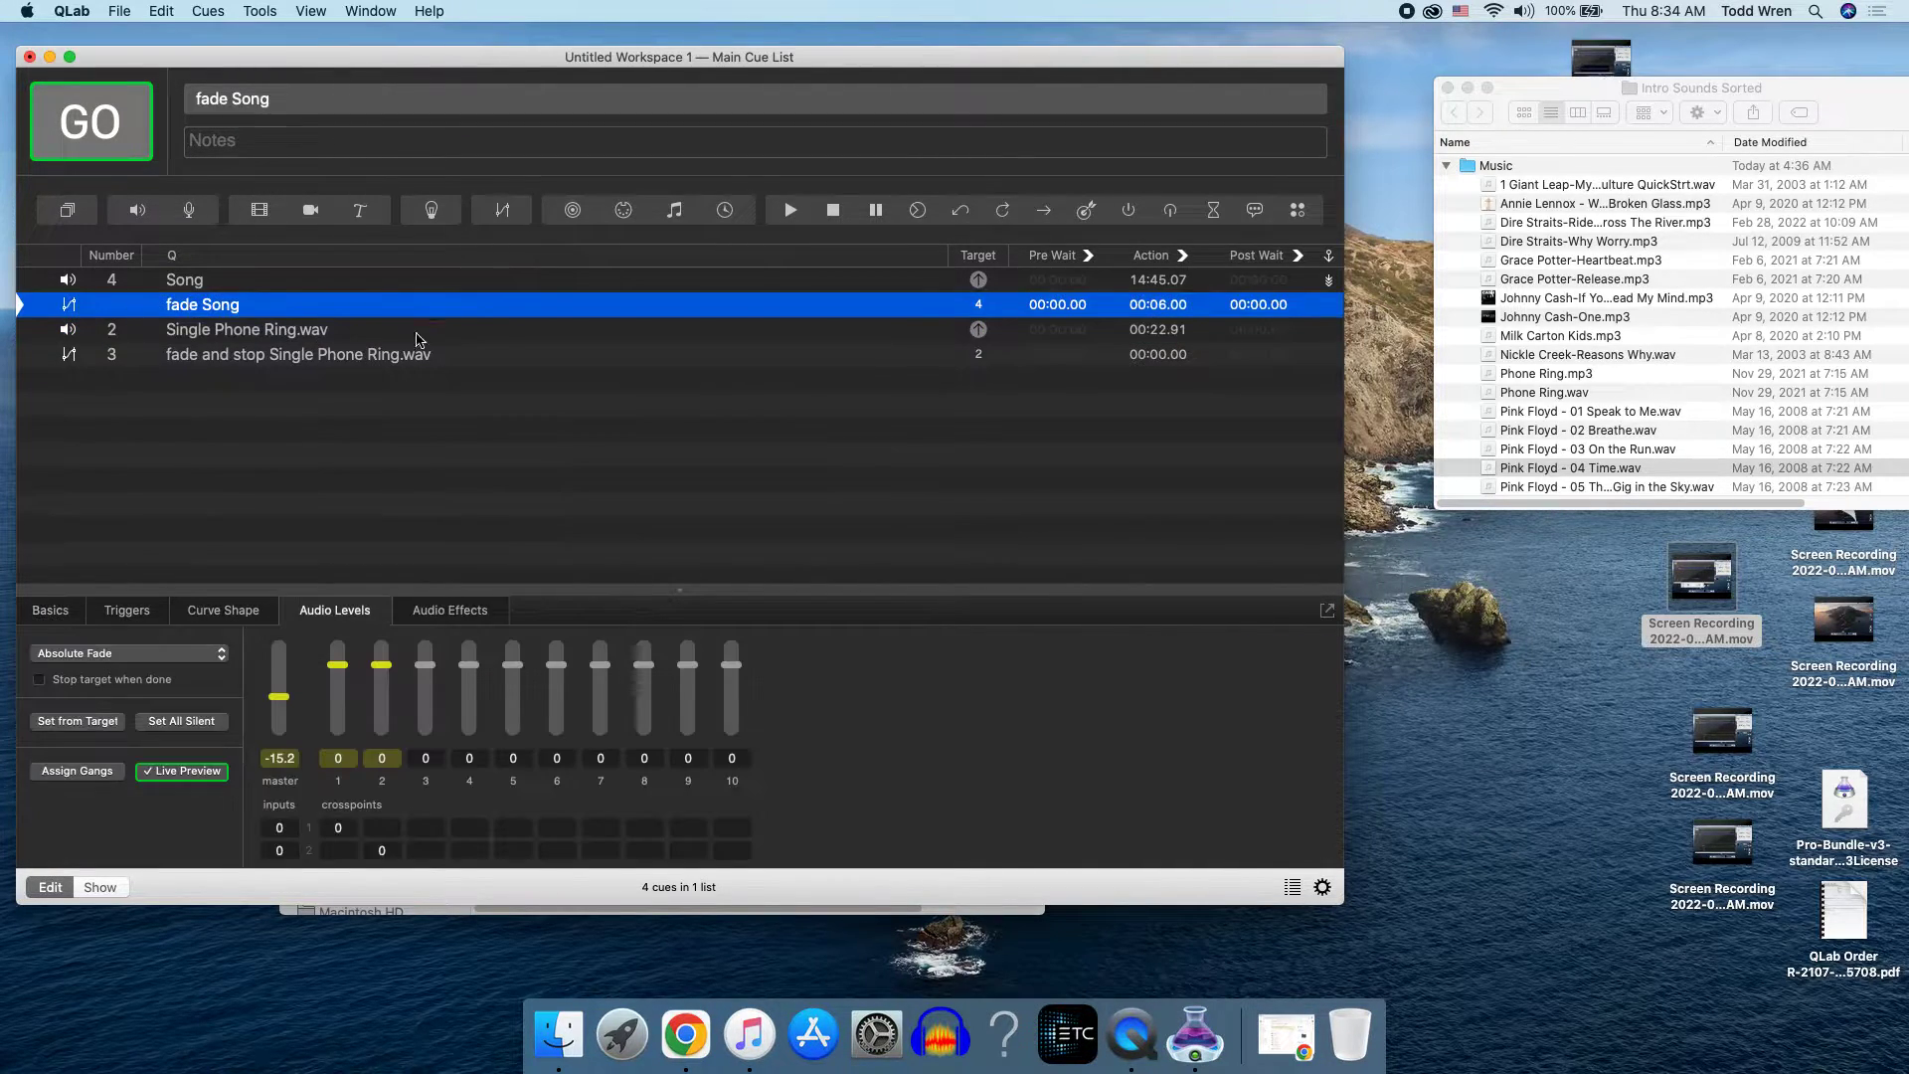
pyautogui.doubleClick(1056, 306)
pyautogui.write('3')
pyautogui.press('Return')
# Step: Run the Song cue together with its delayed fade from the start, and stop all playback
pyautogui.click(1047, 284)
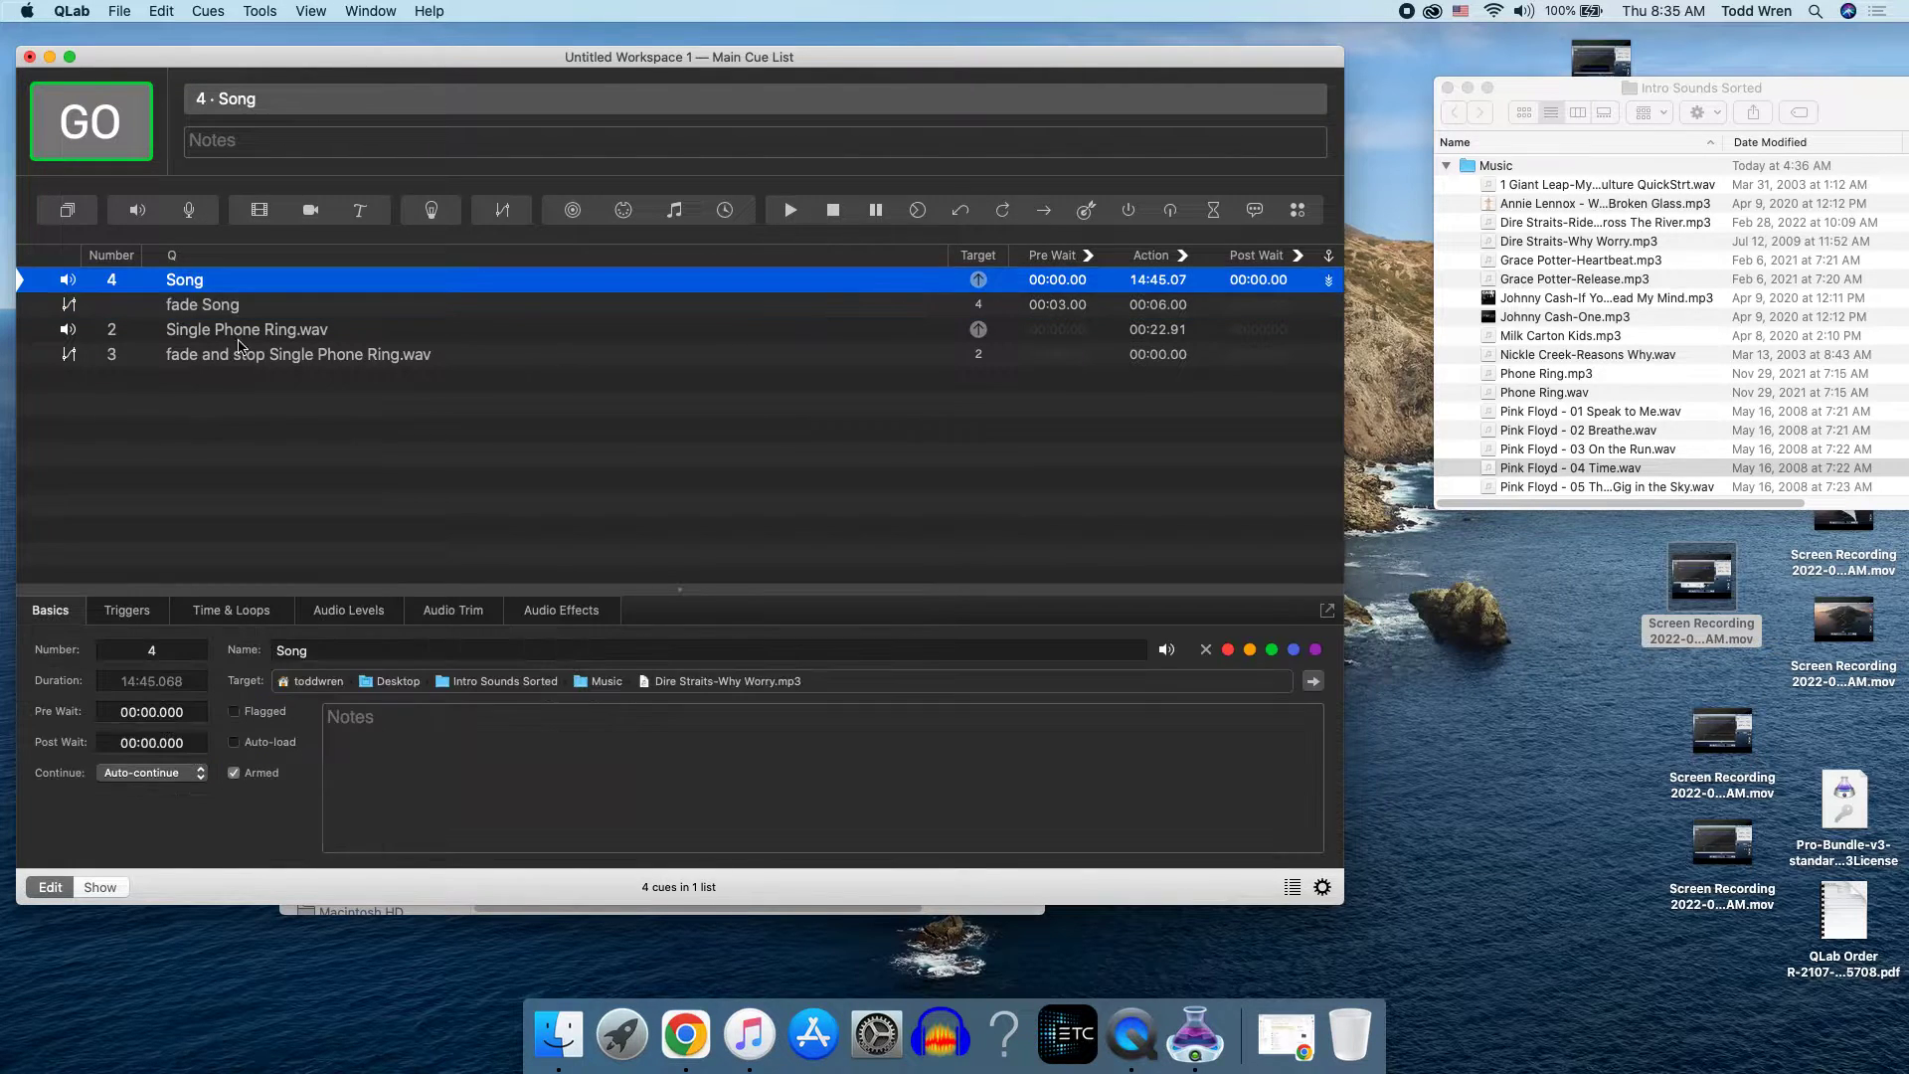
pyautogui.click(109, 144)
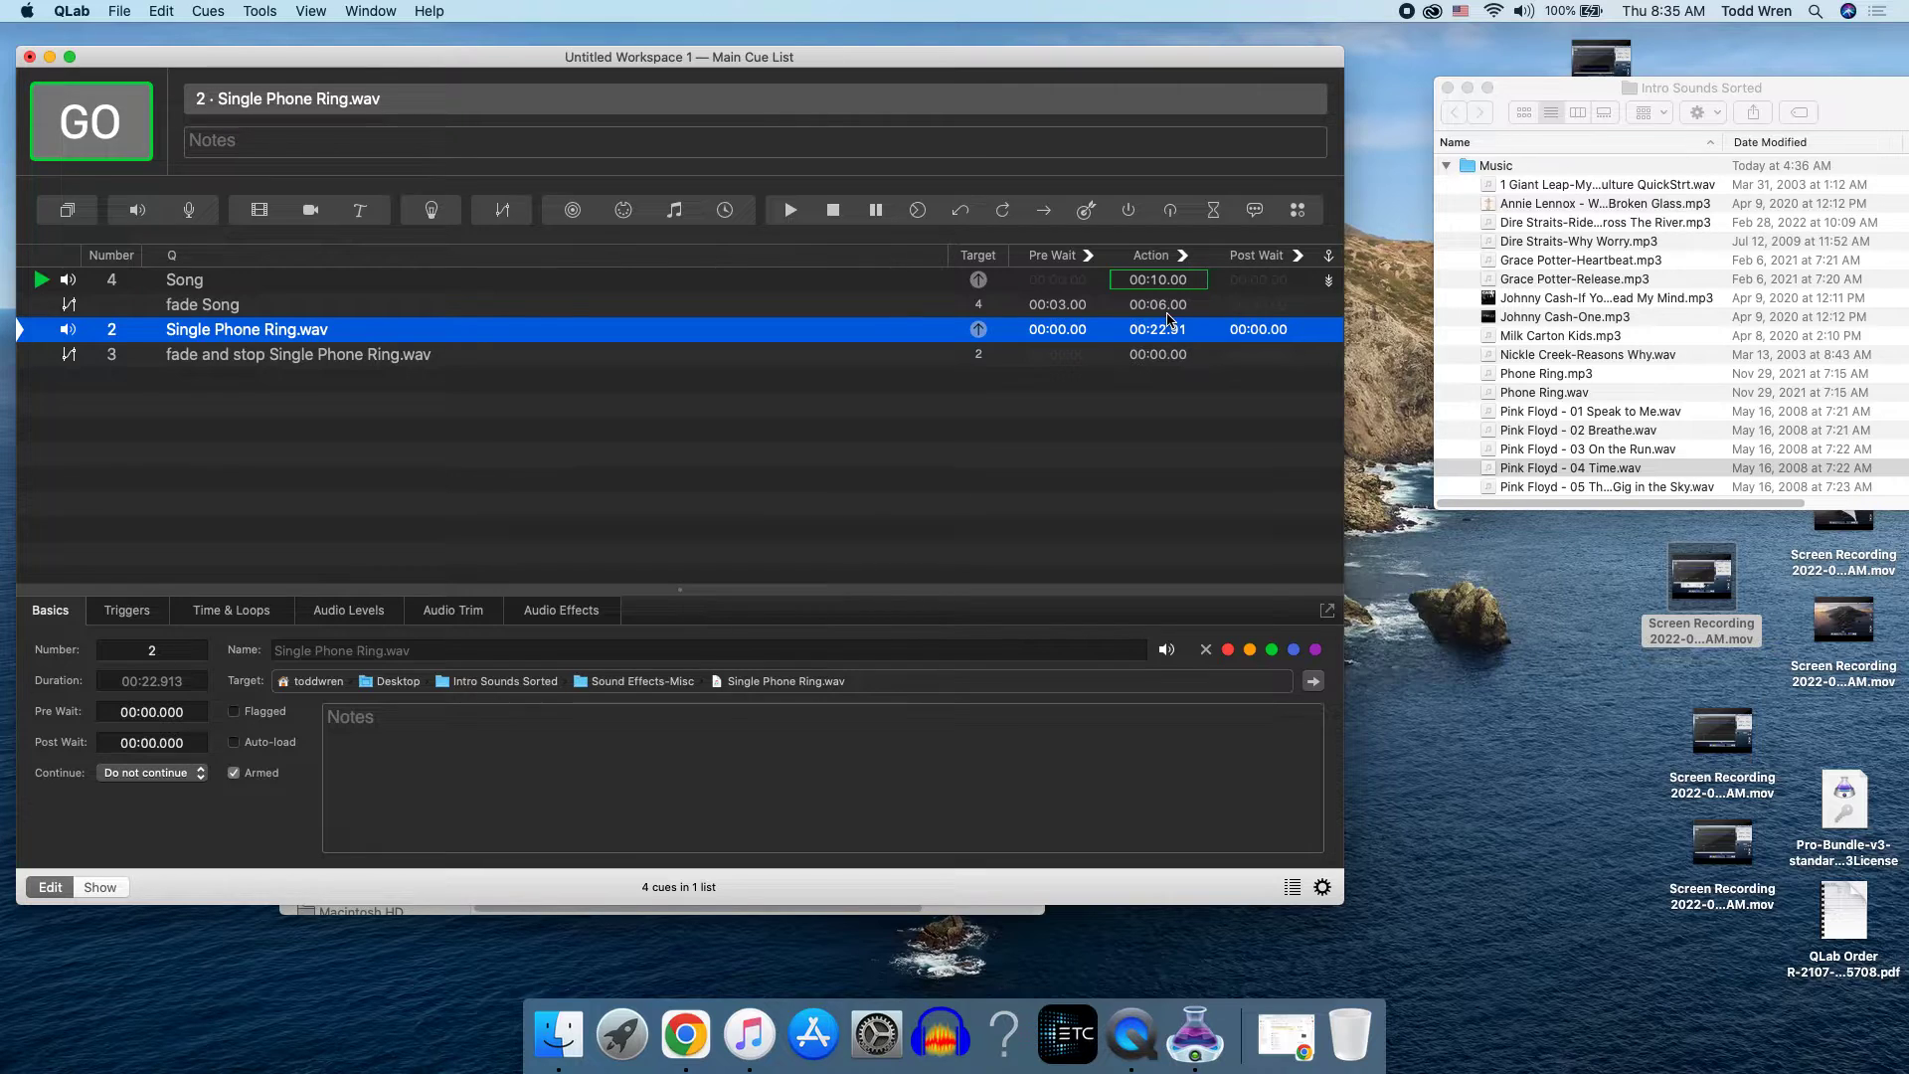
pyautogui.press('Escape')
pyautogui.press('Escape')
# Step: Cycle the Song cue's continue mode through Auto Follow, Auto Continue and Do Not Continue, ending on Auto Continue
pyautogui.click(211, 283)
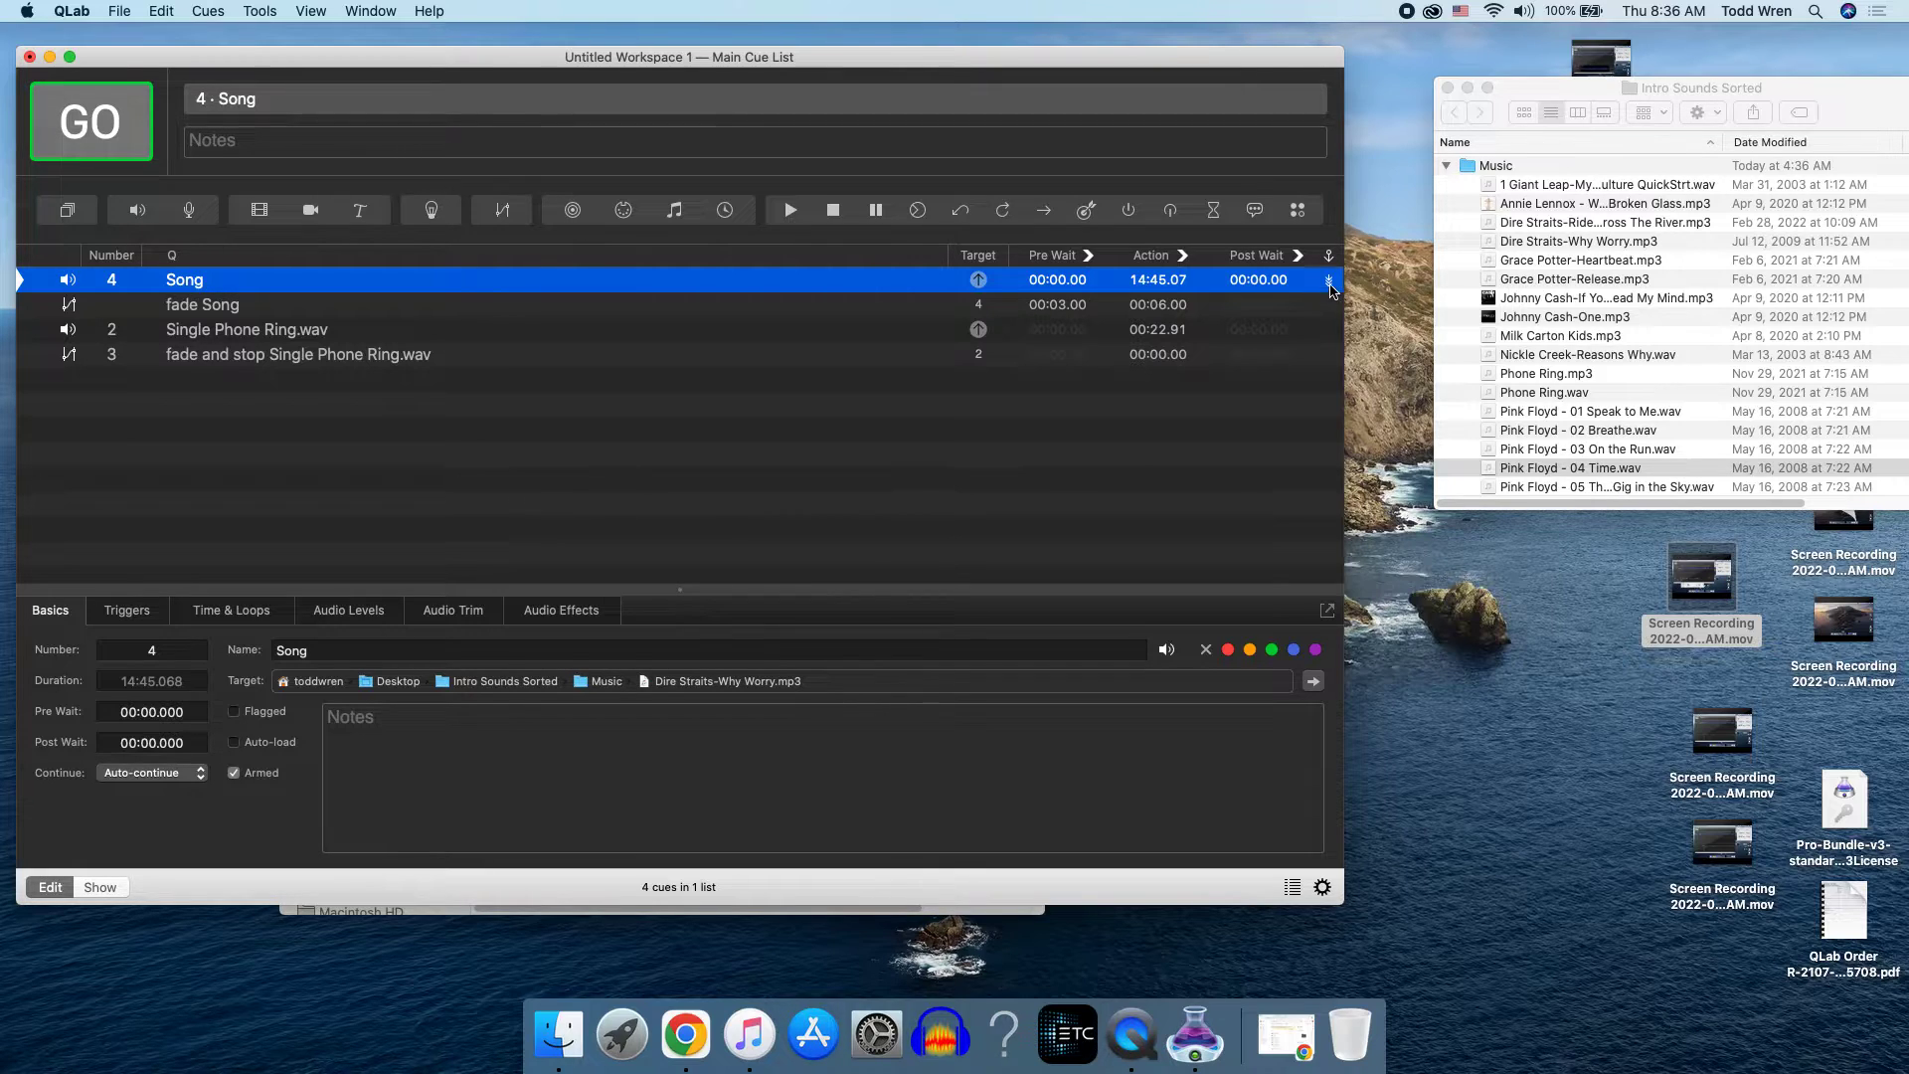
pyautogui.click(1330, 286)
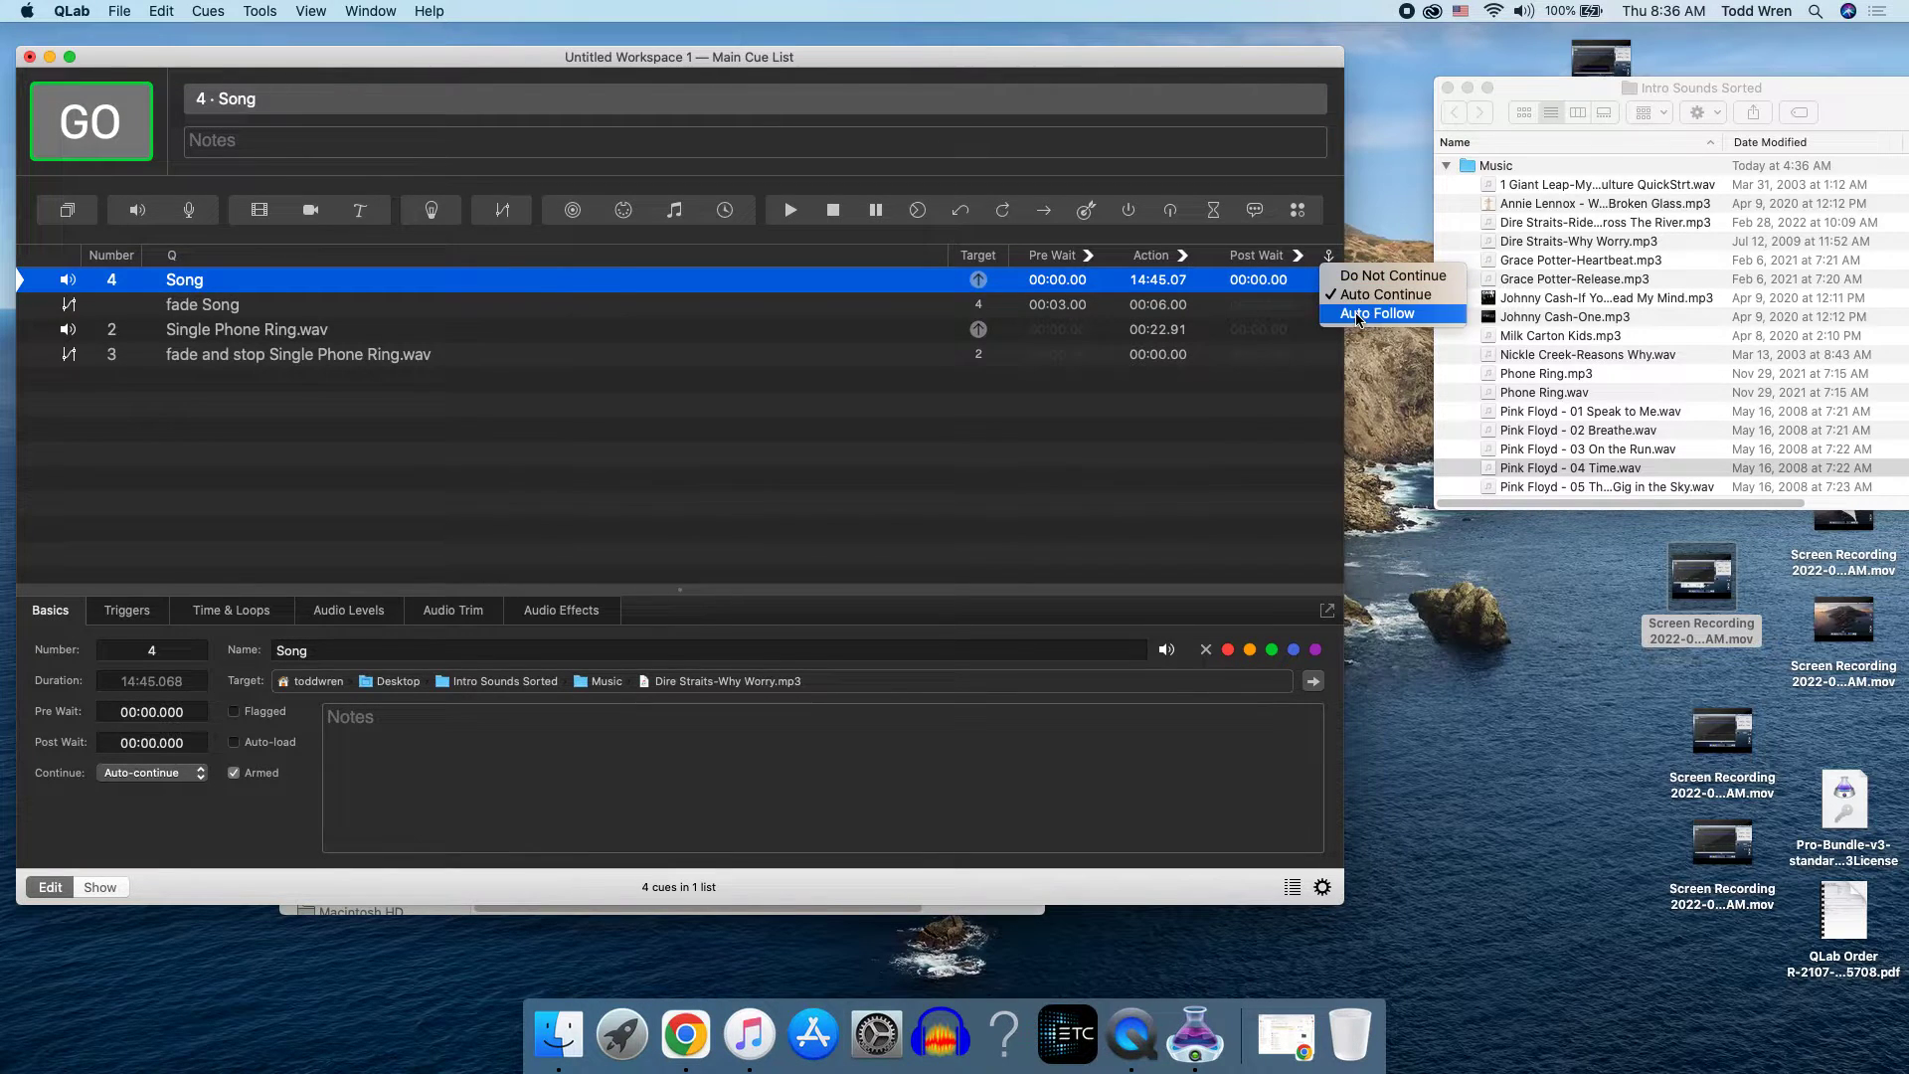
pyautogui.click(1358, 316)
pyautogui.click(1335, 289)
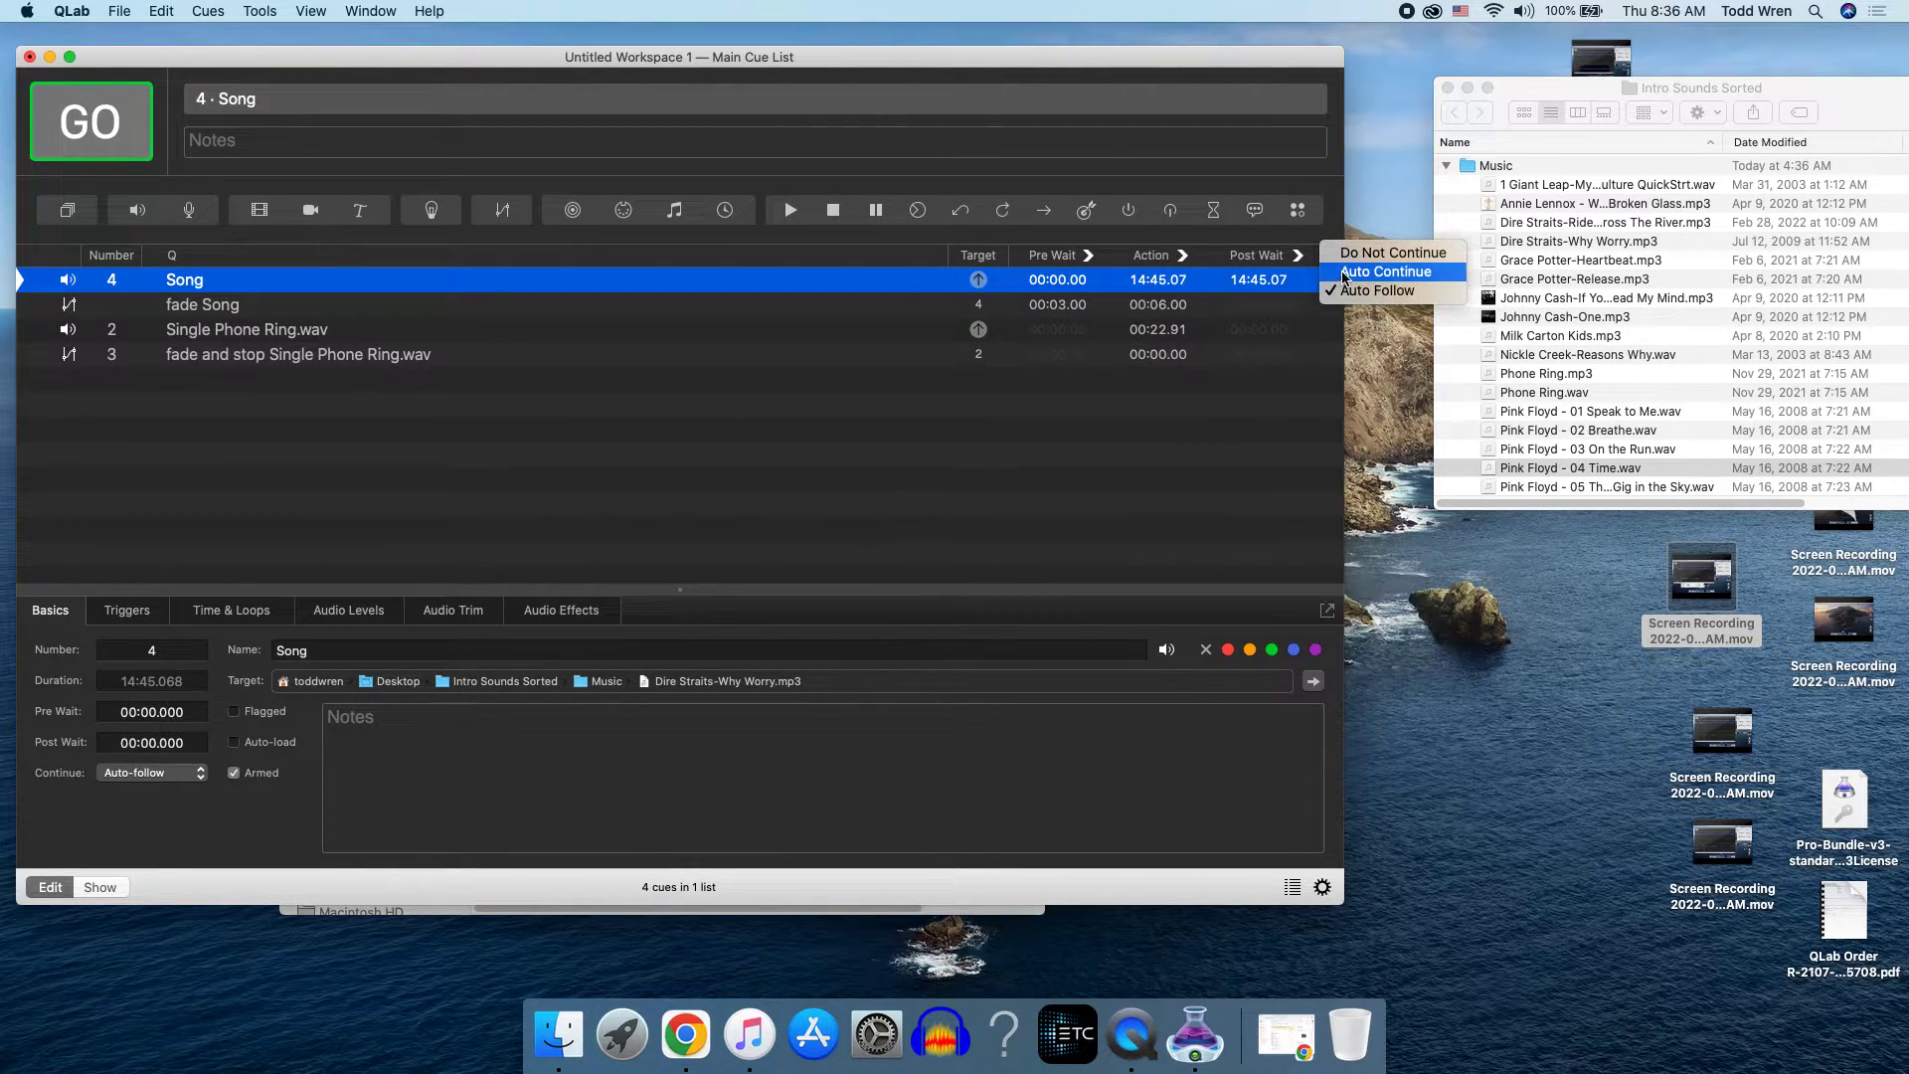
pyautogui.click(1344, 274)
pyautogui.click(1337, 283)
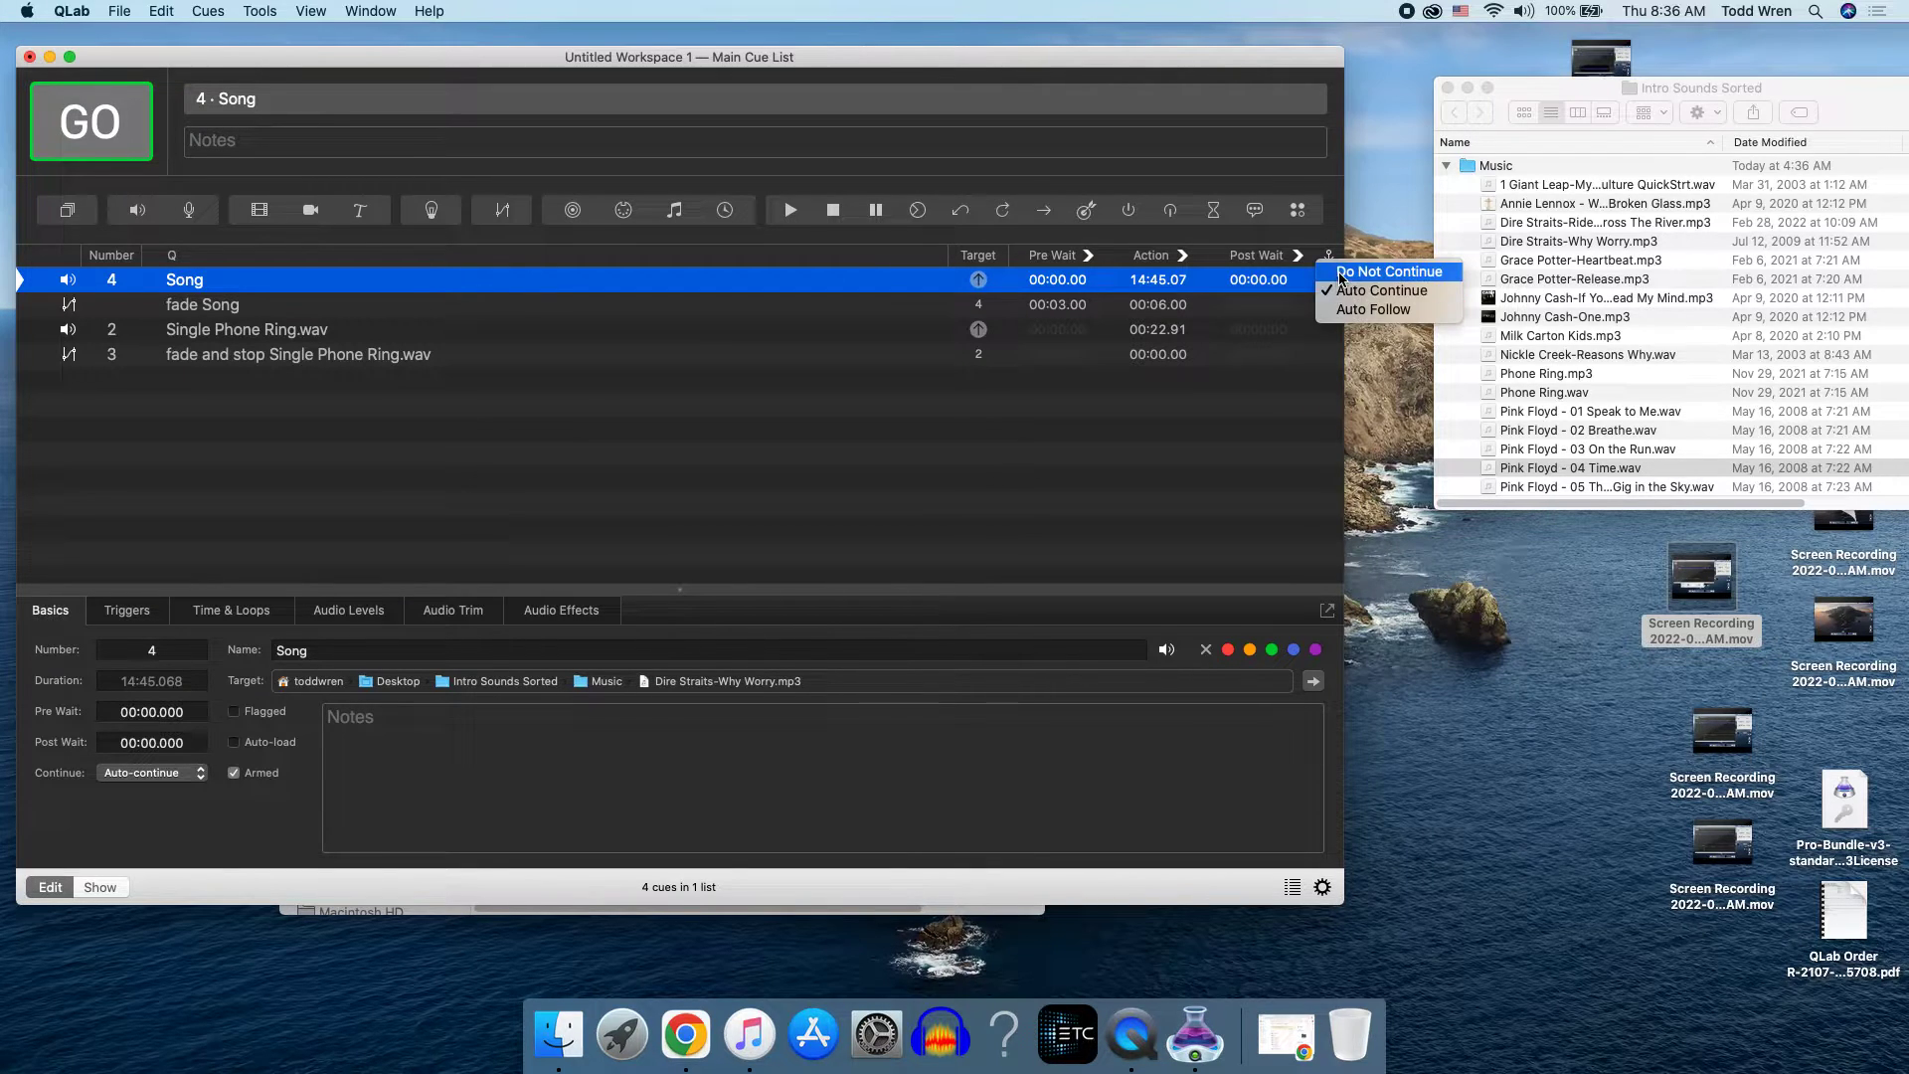
pyautogui.click(1339, 279)
pyautogui.click(1338, 291)
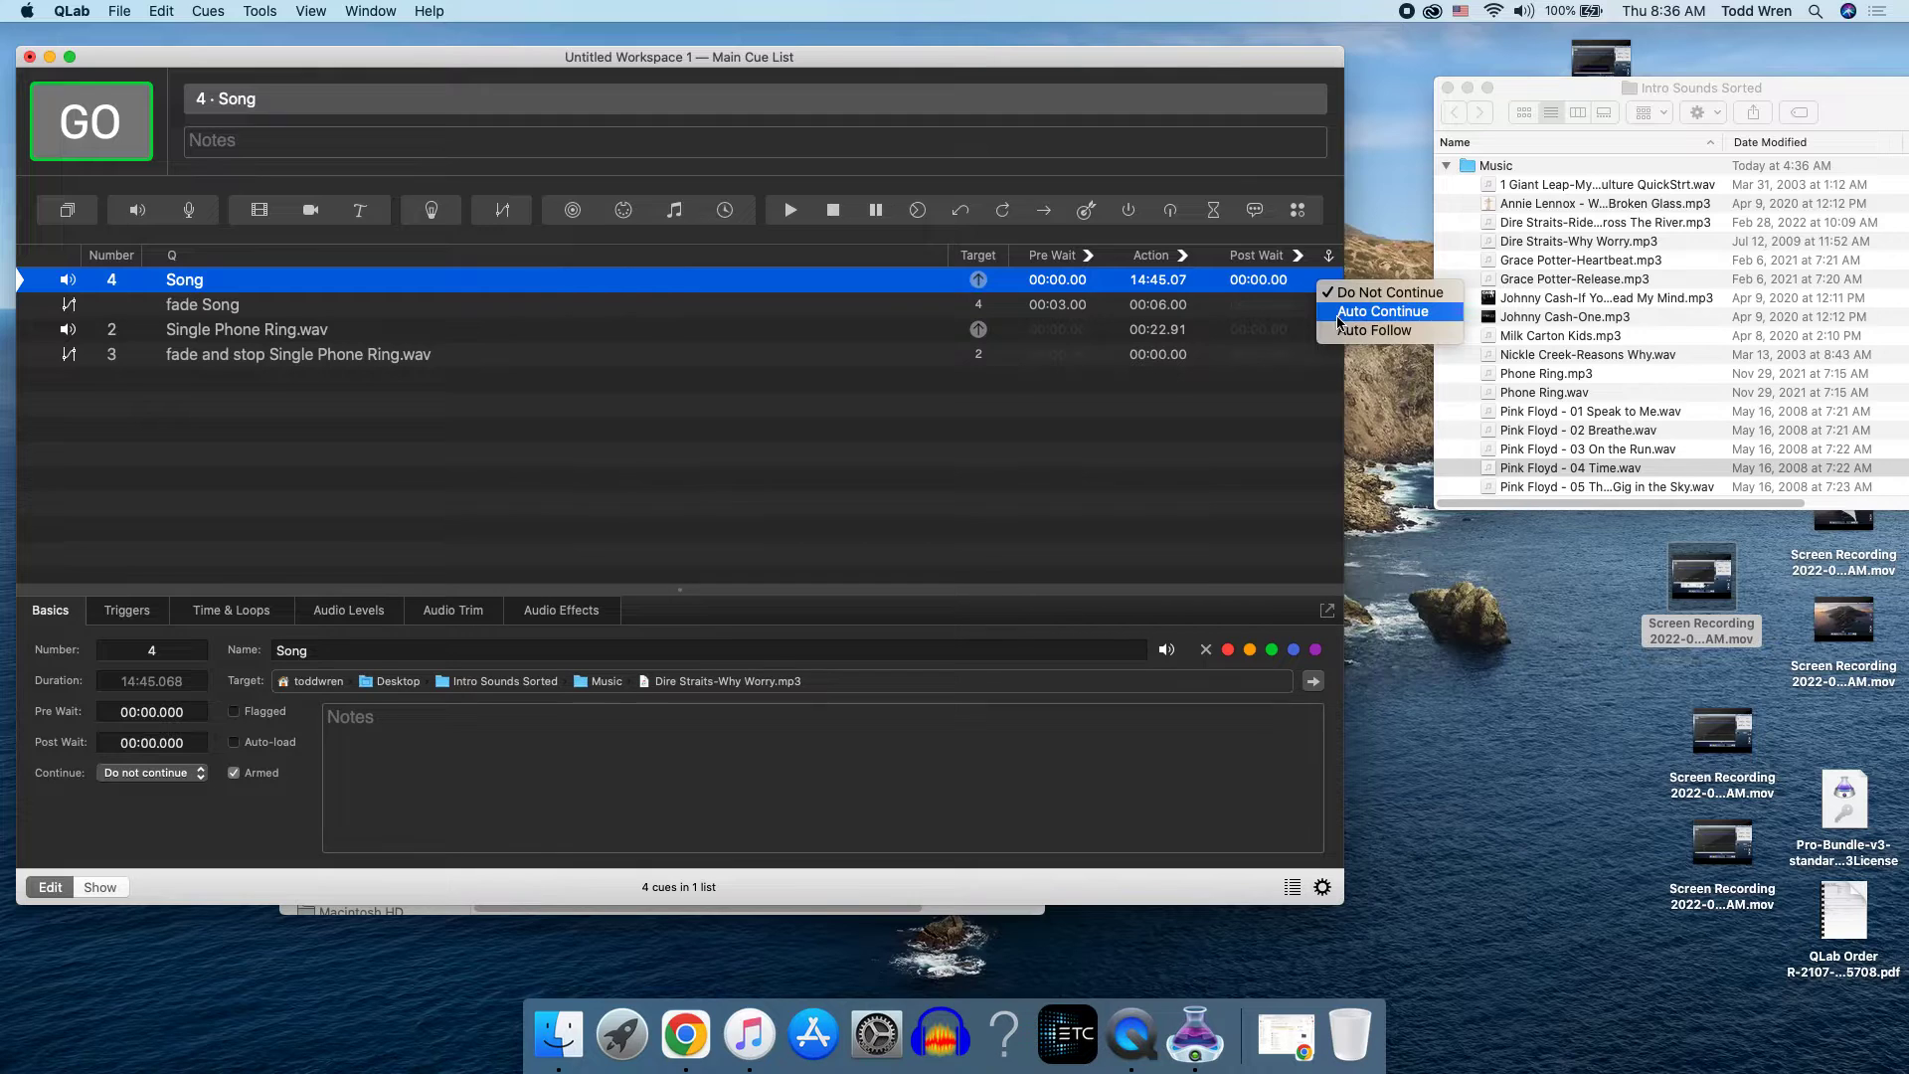
pyautogui.click(1338, 316)
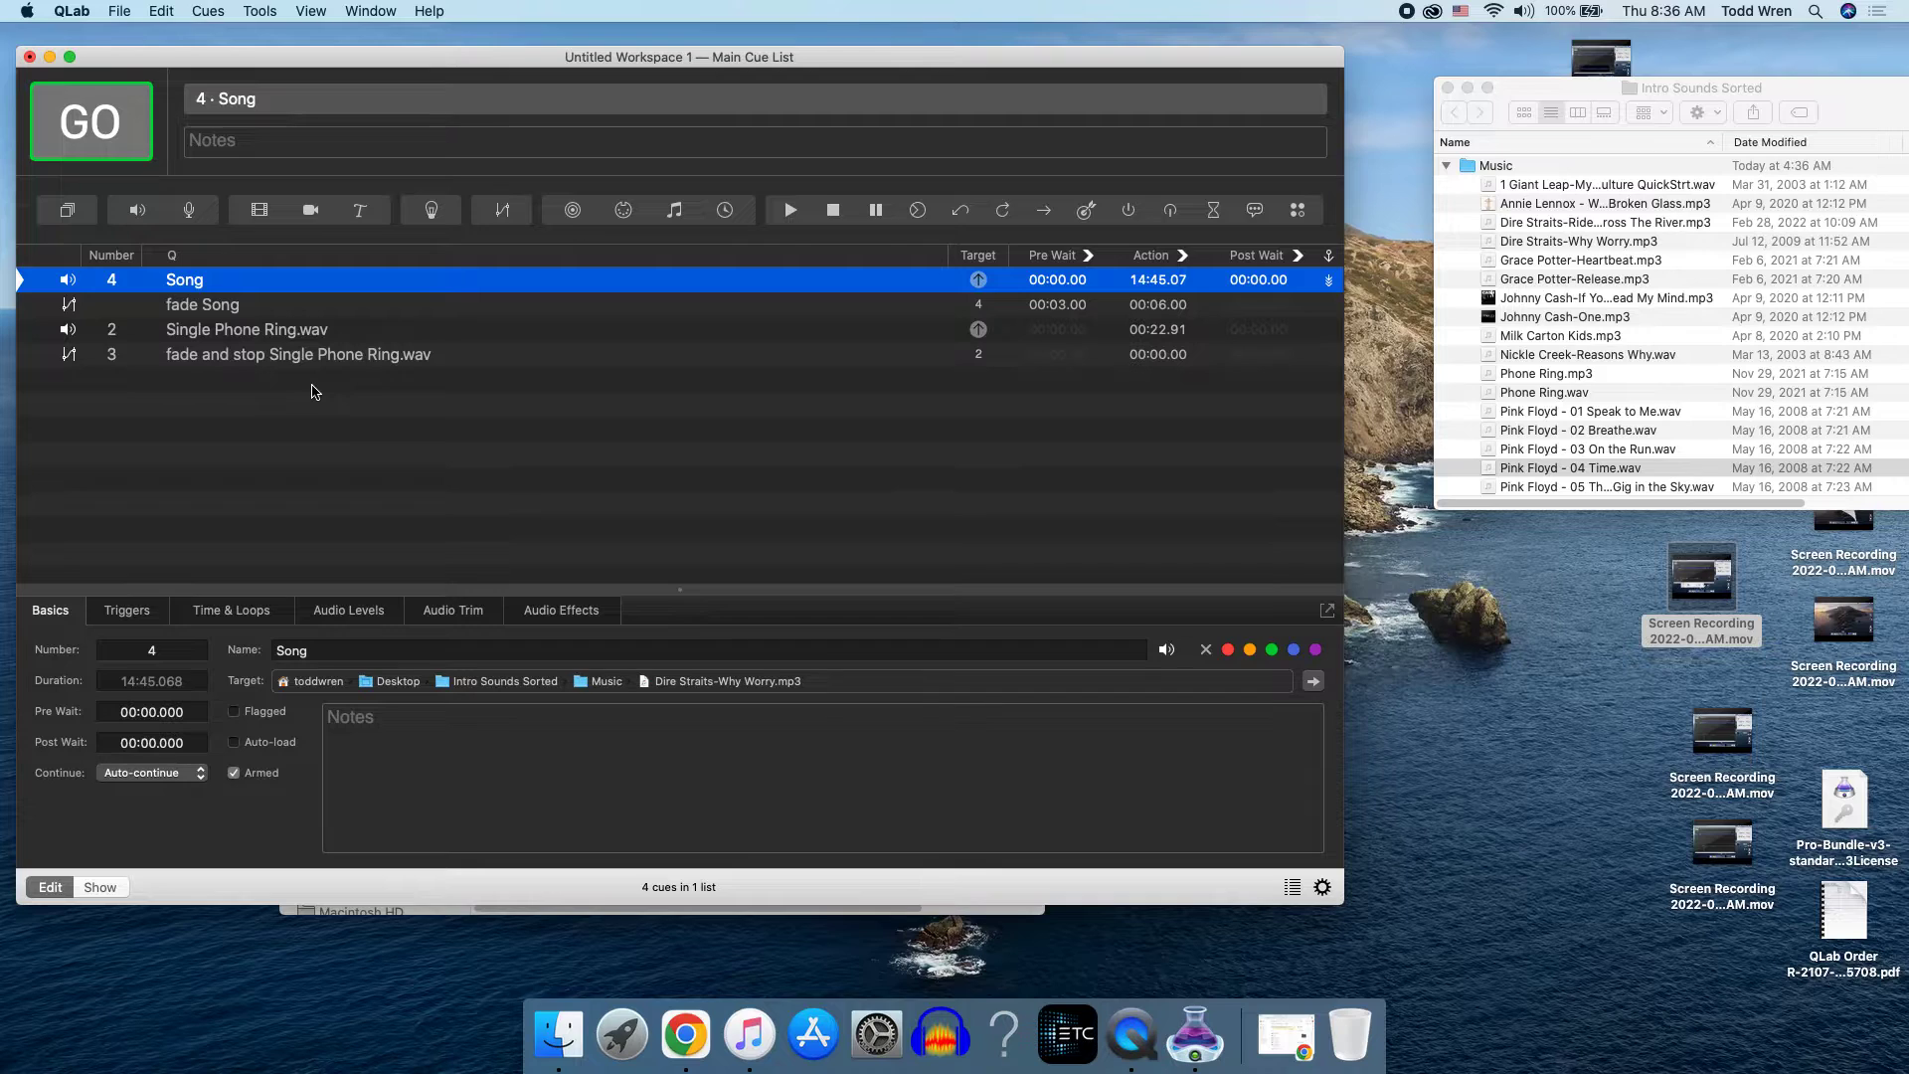
# Step: Set the continue mode of the fade Song cue to Auto Follow
pyautogui.click(227, 318)
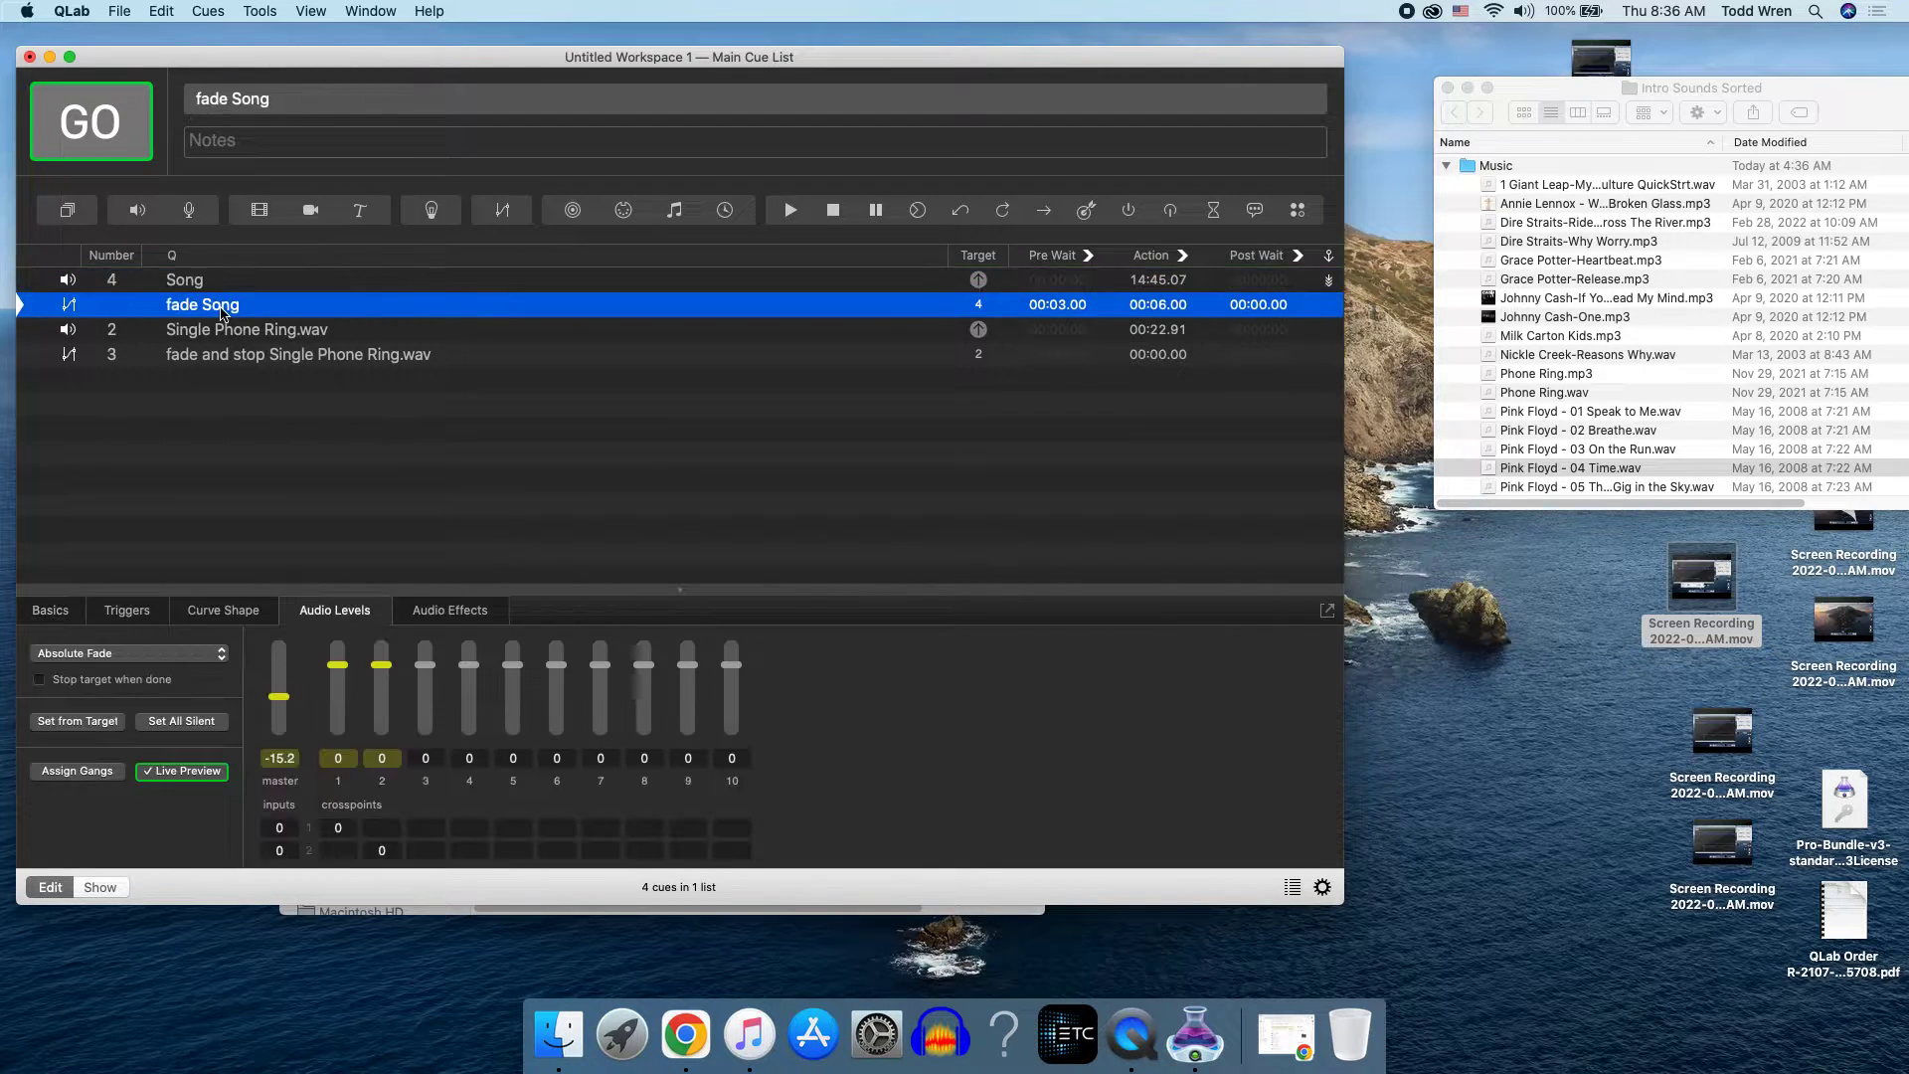
pyautogui.click(1334, 309)
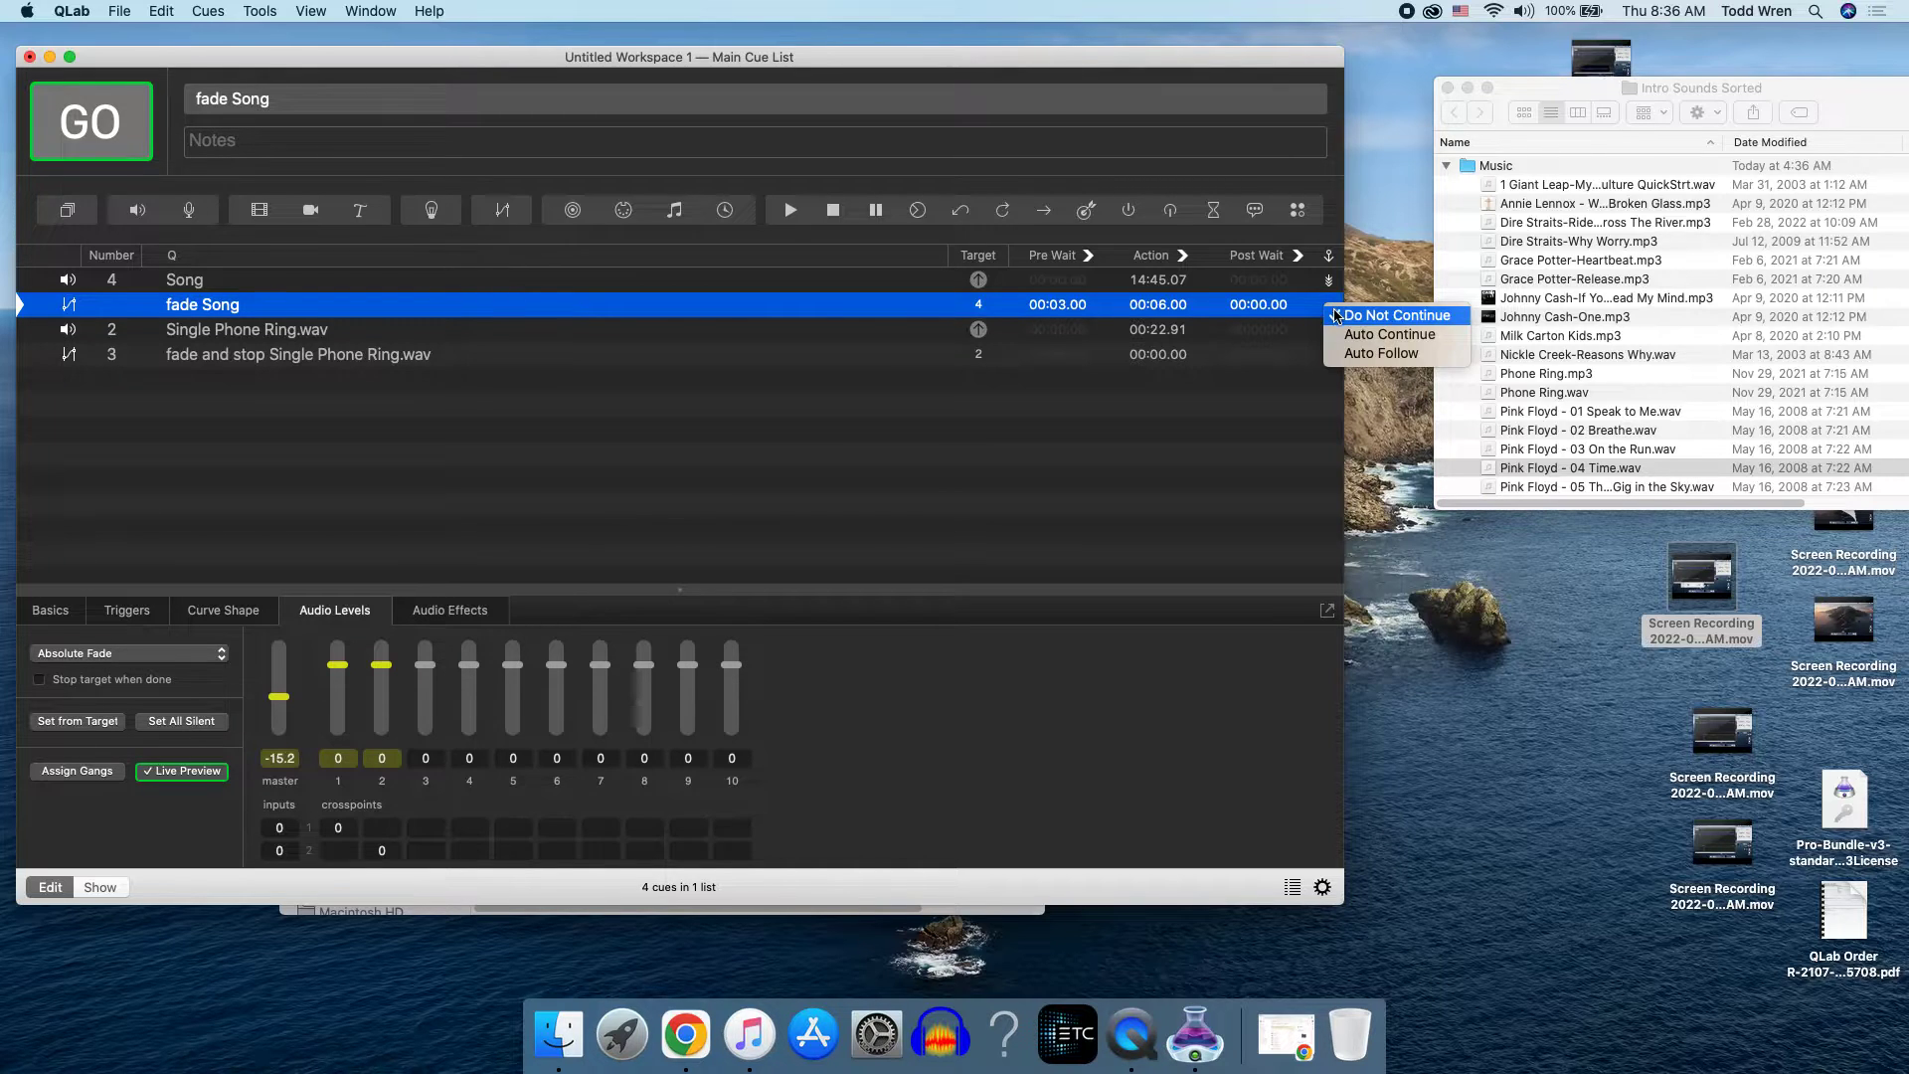
pyautogui.click(1380, 354)
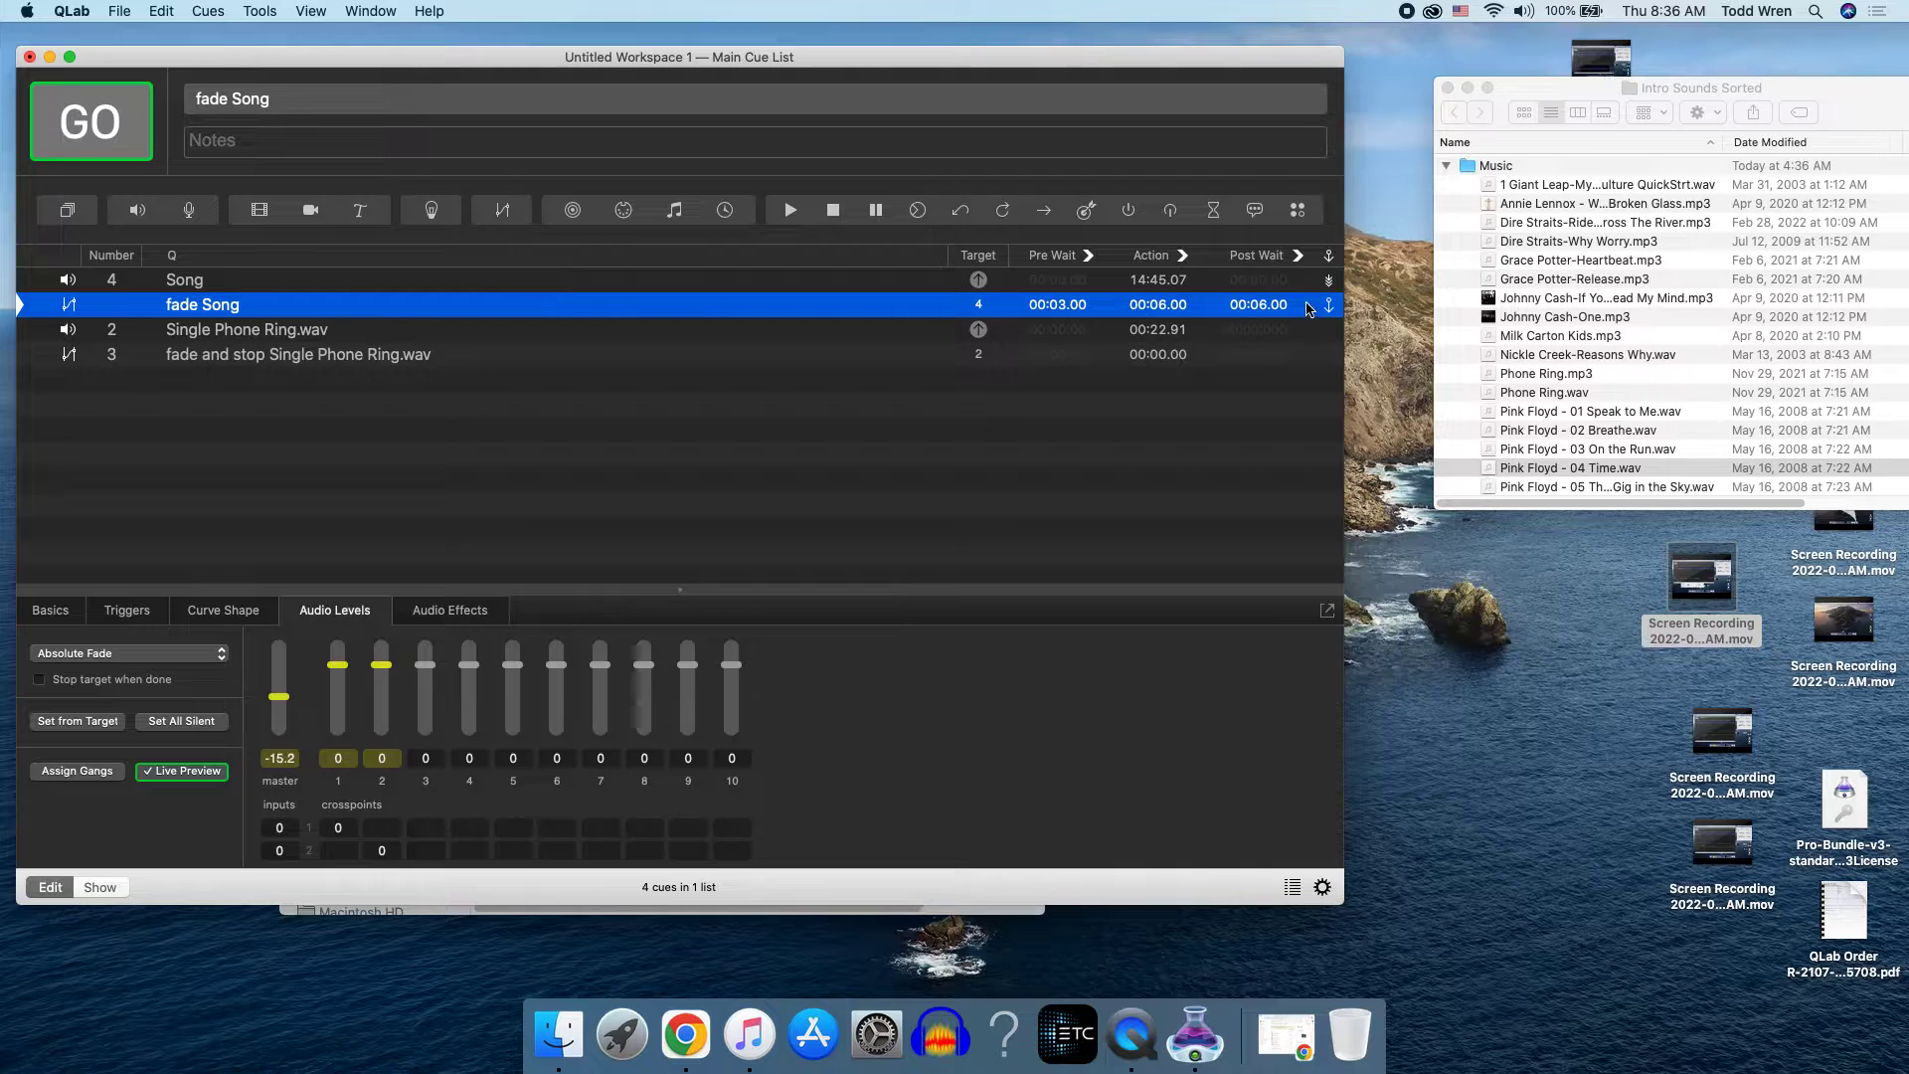
# Step: Run the cue sequence from Song, trigger the phone ring's fade and stop cue, and stop all playback
pyautogui.click(184, 288)
pyautogui.click(99, 146)
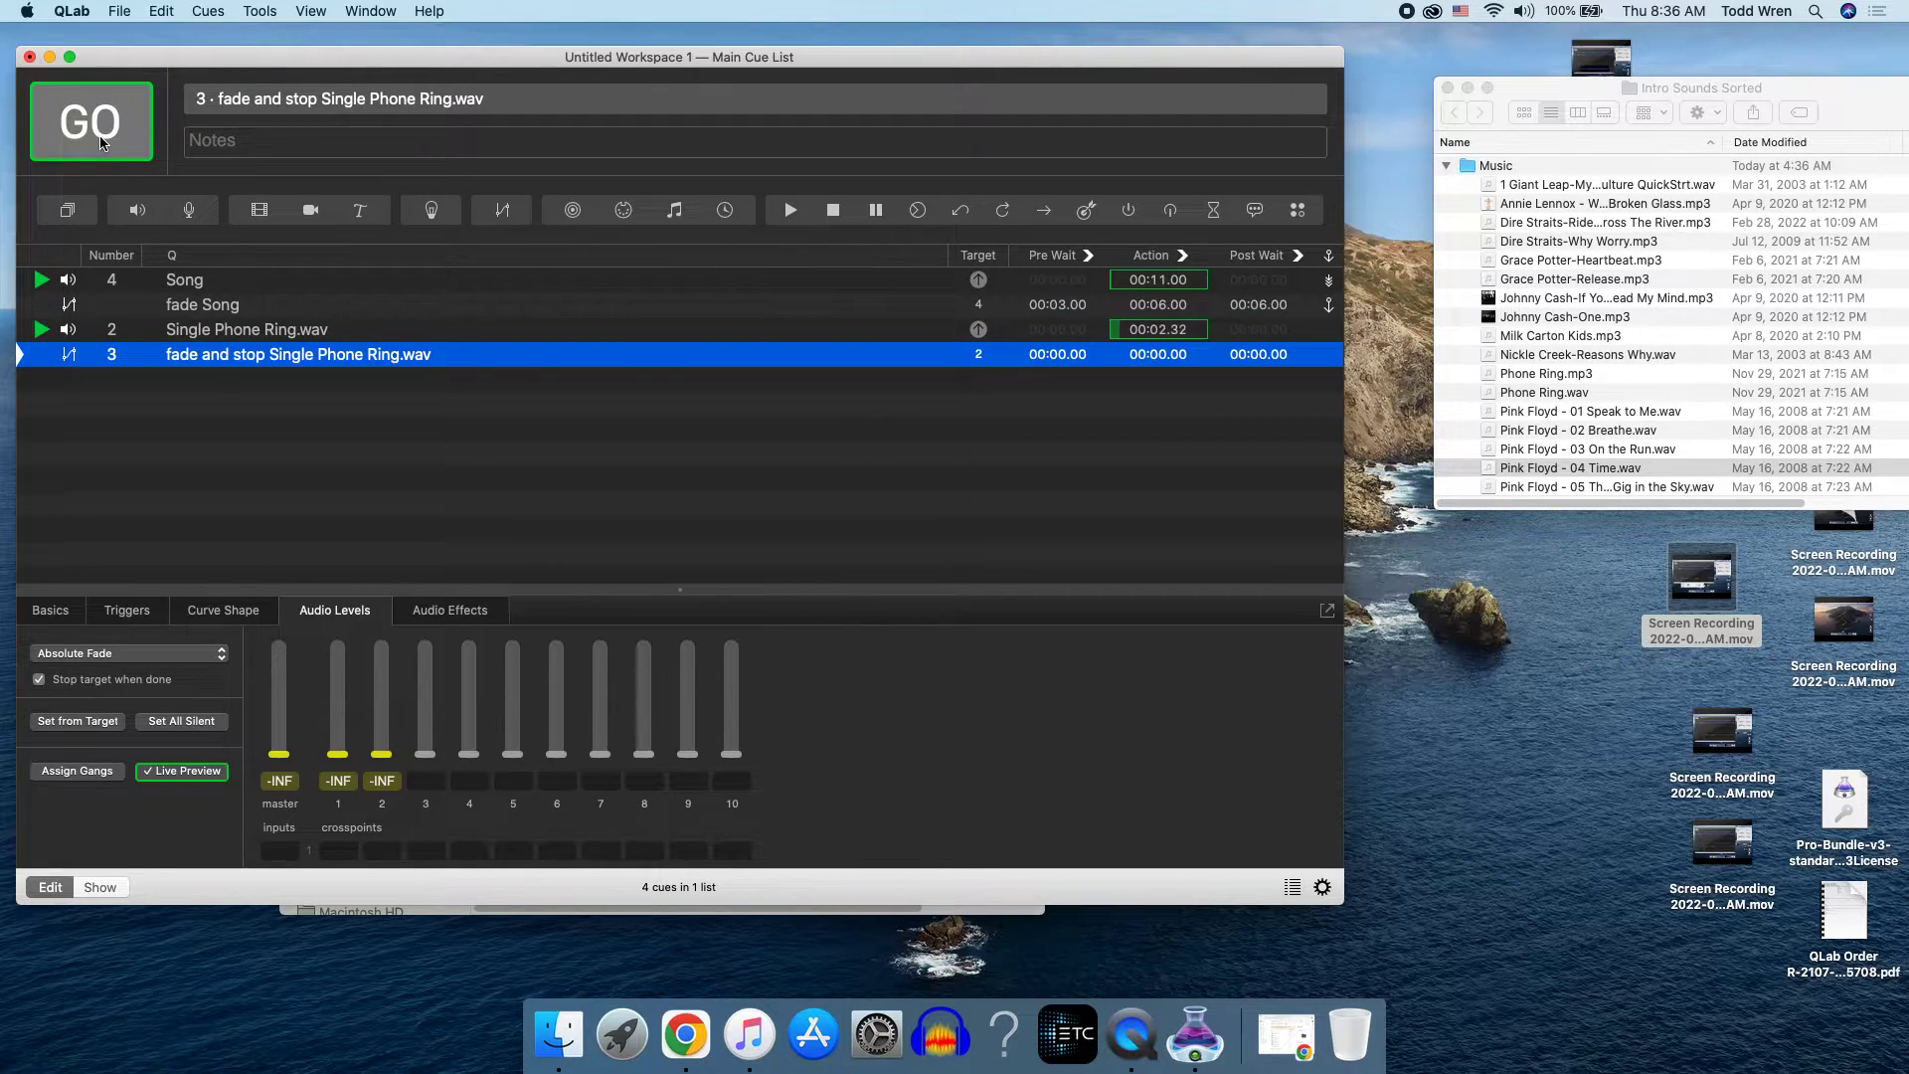
pyautogui.click(91, 122)
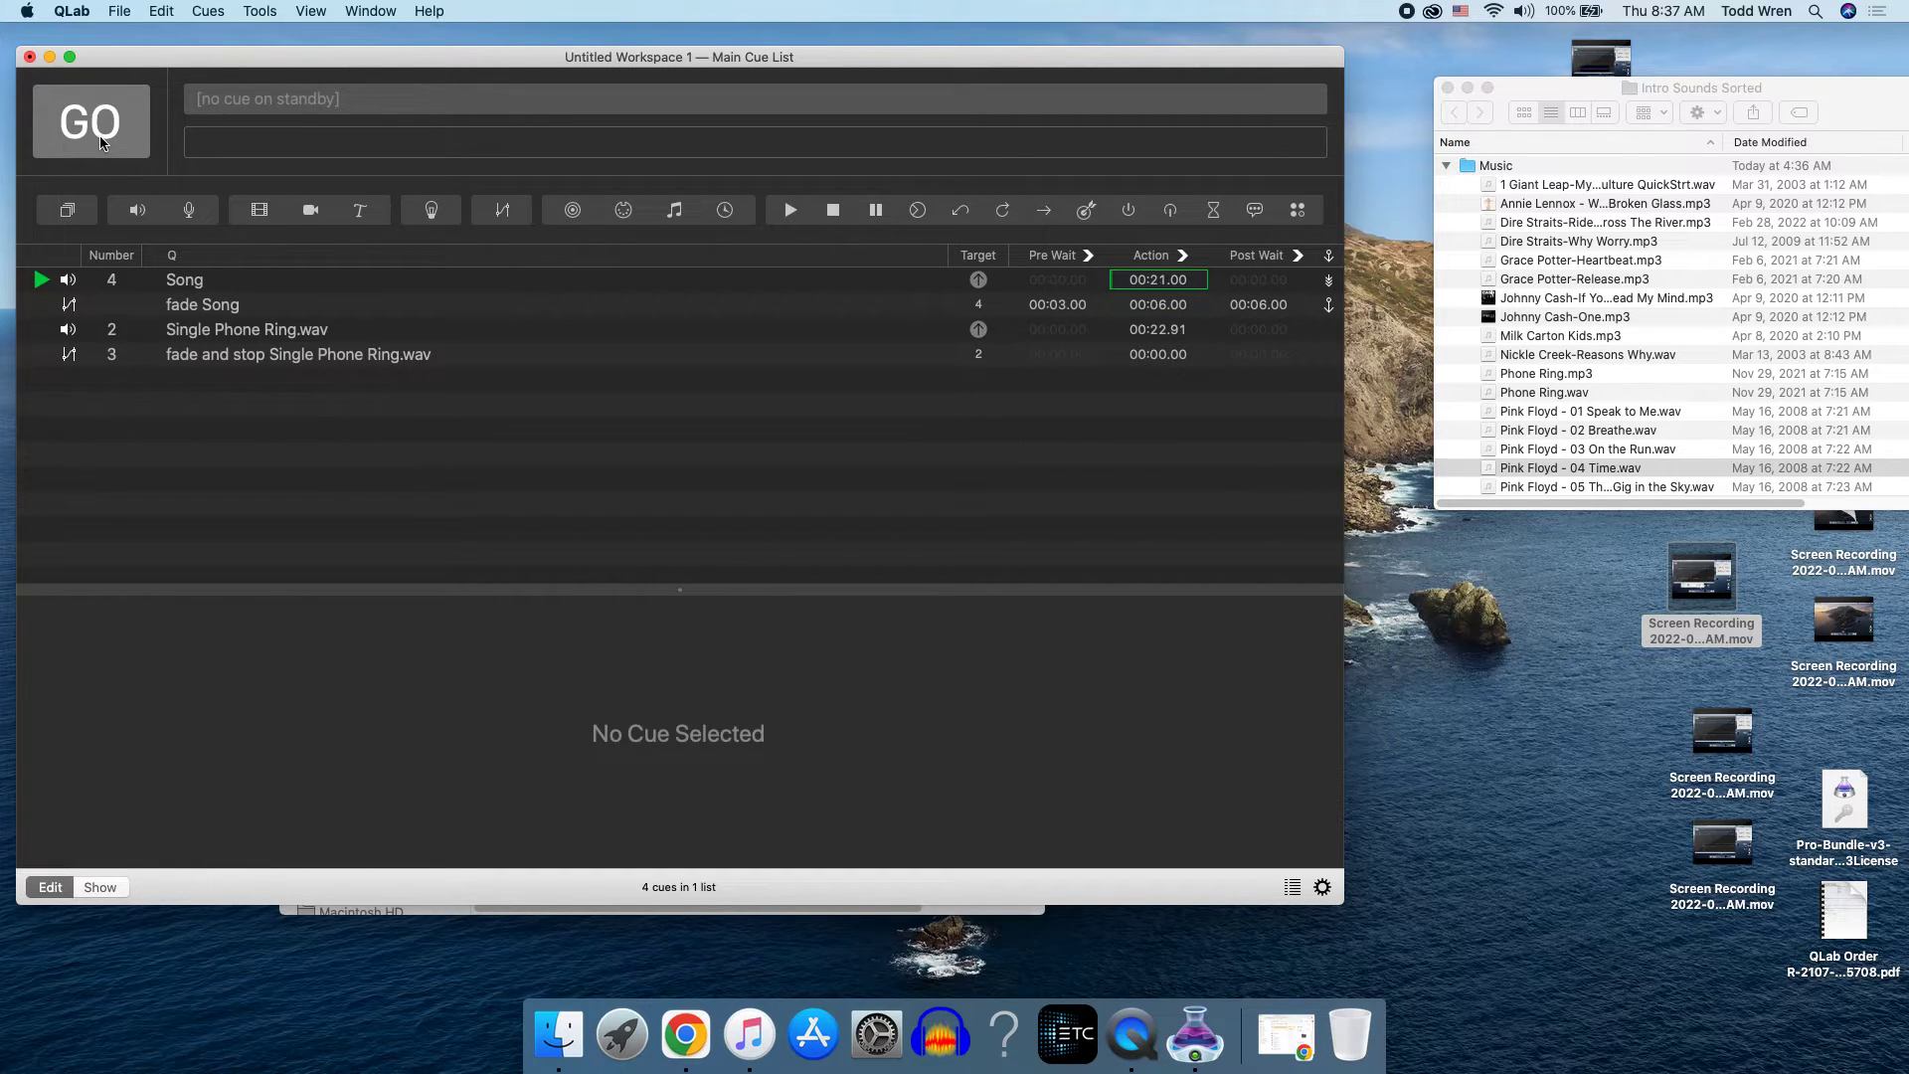
pyautogui.press('Escape')
pyautogui.click(1131, 1033)
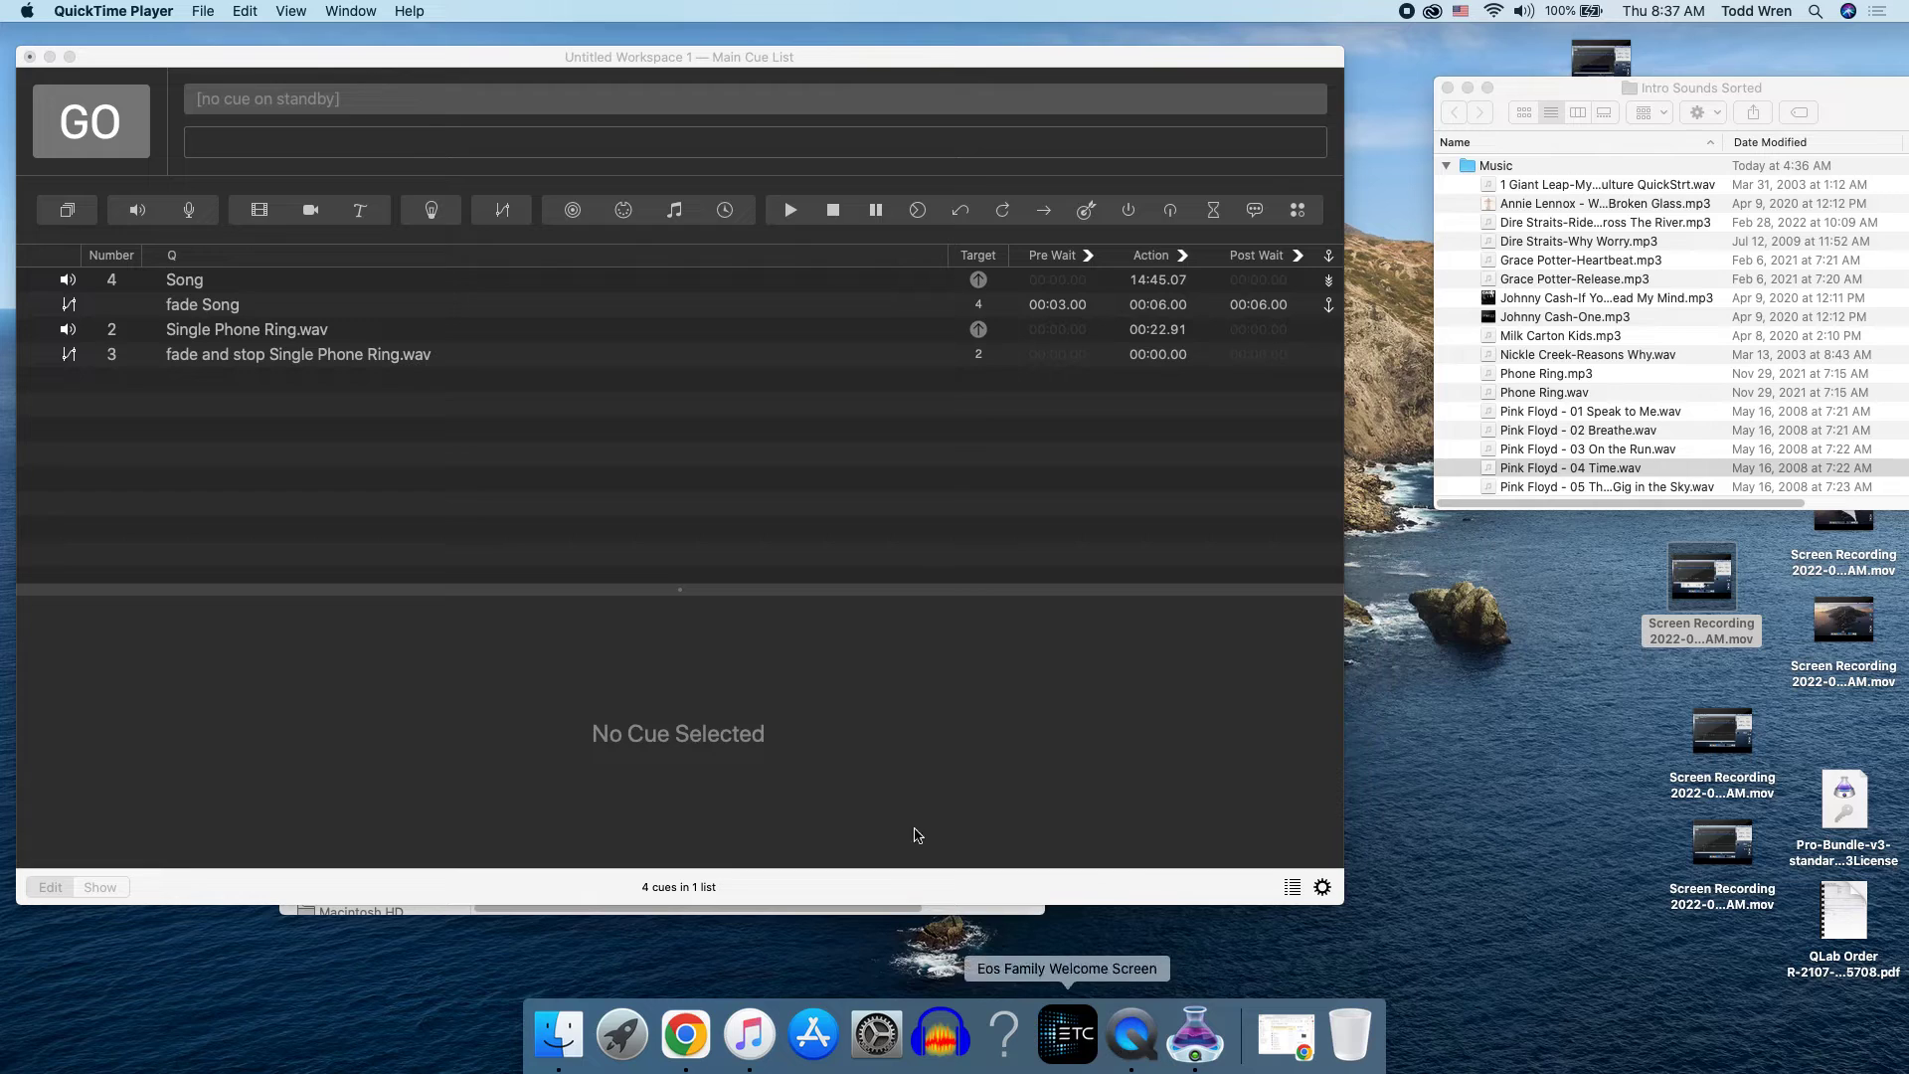
pyautogui.click(194, 14)
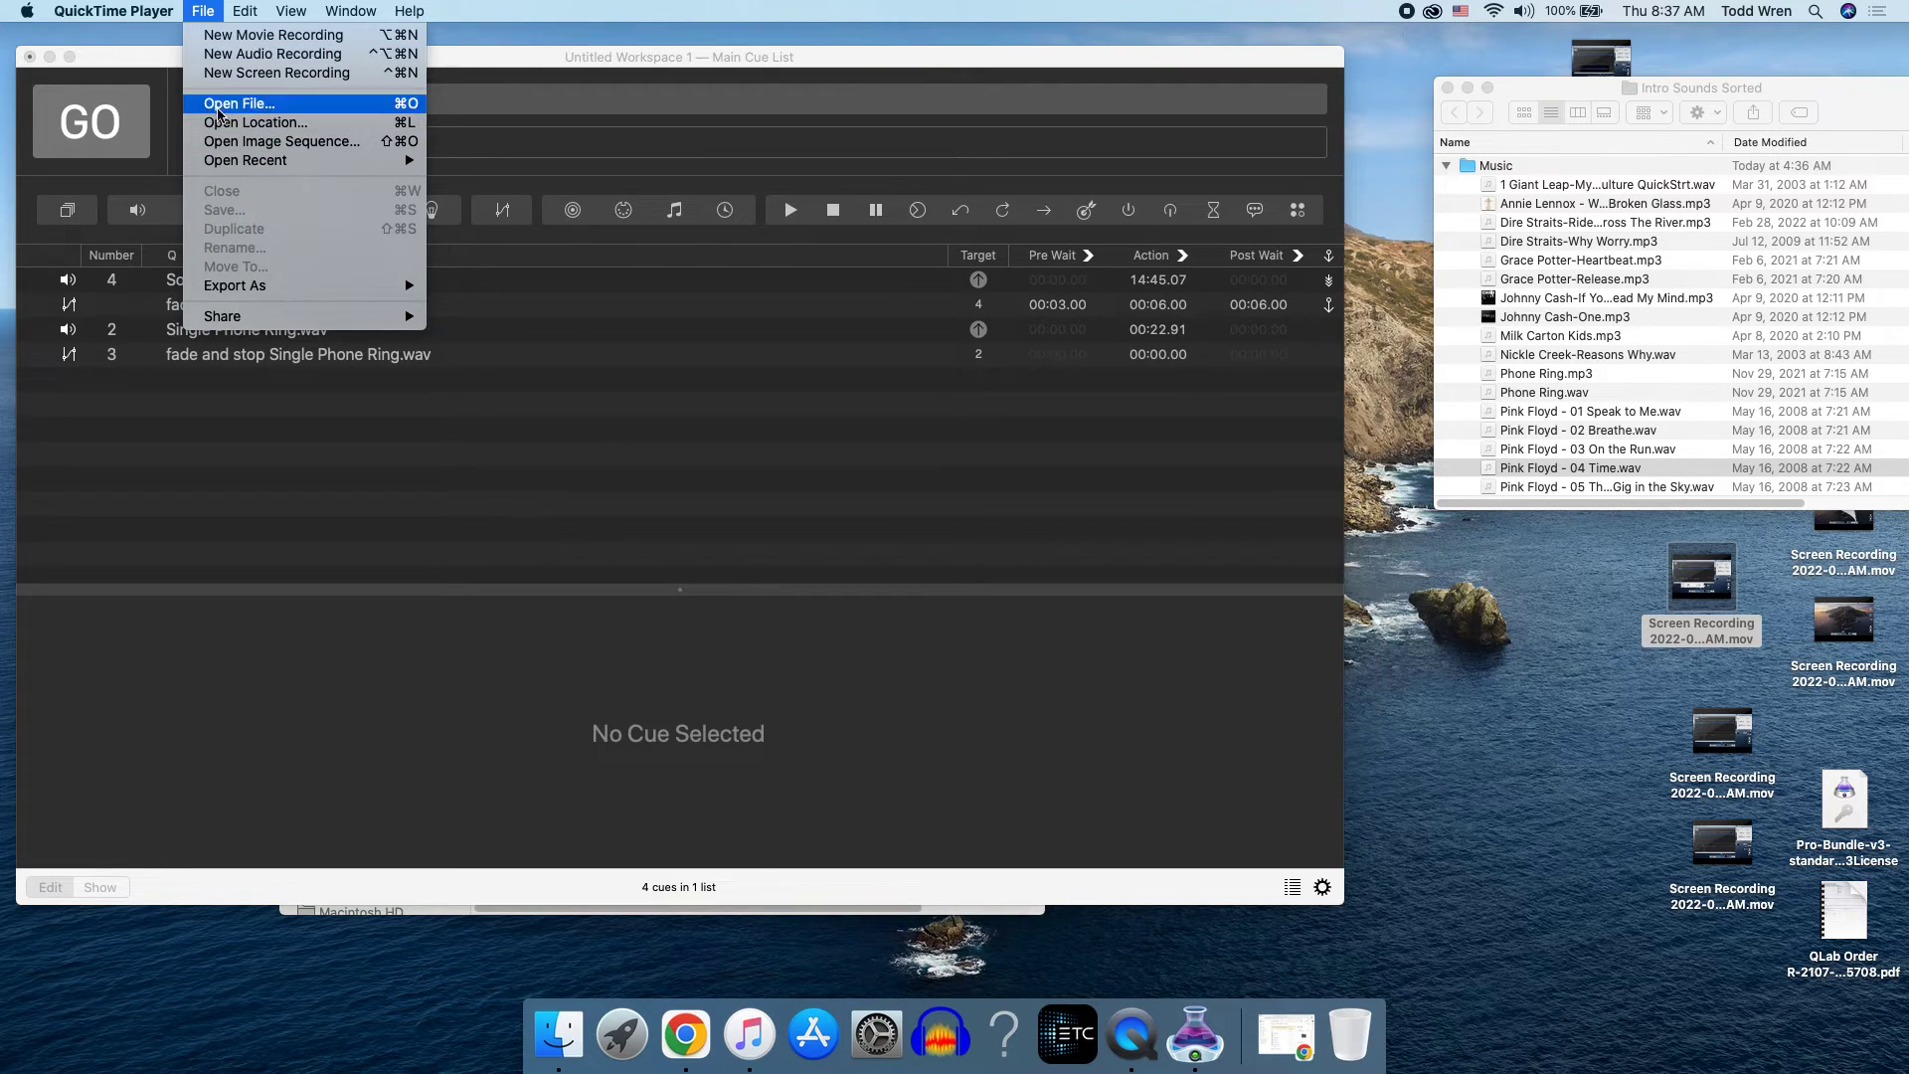
pyautogui.click(223, 74)
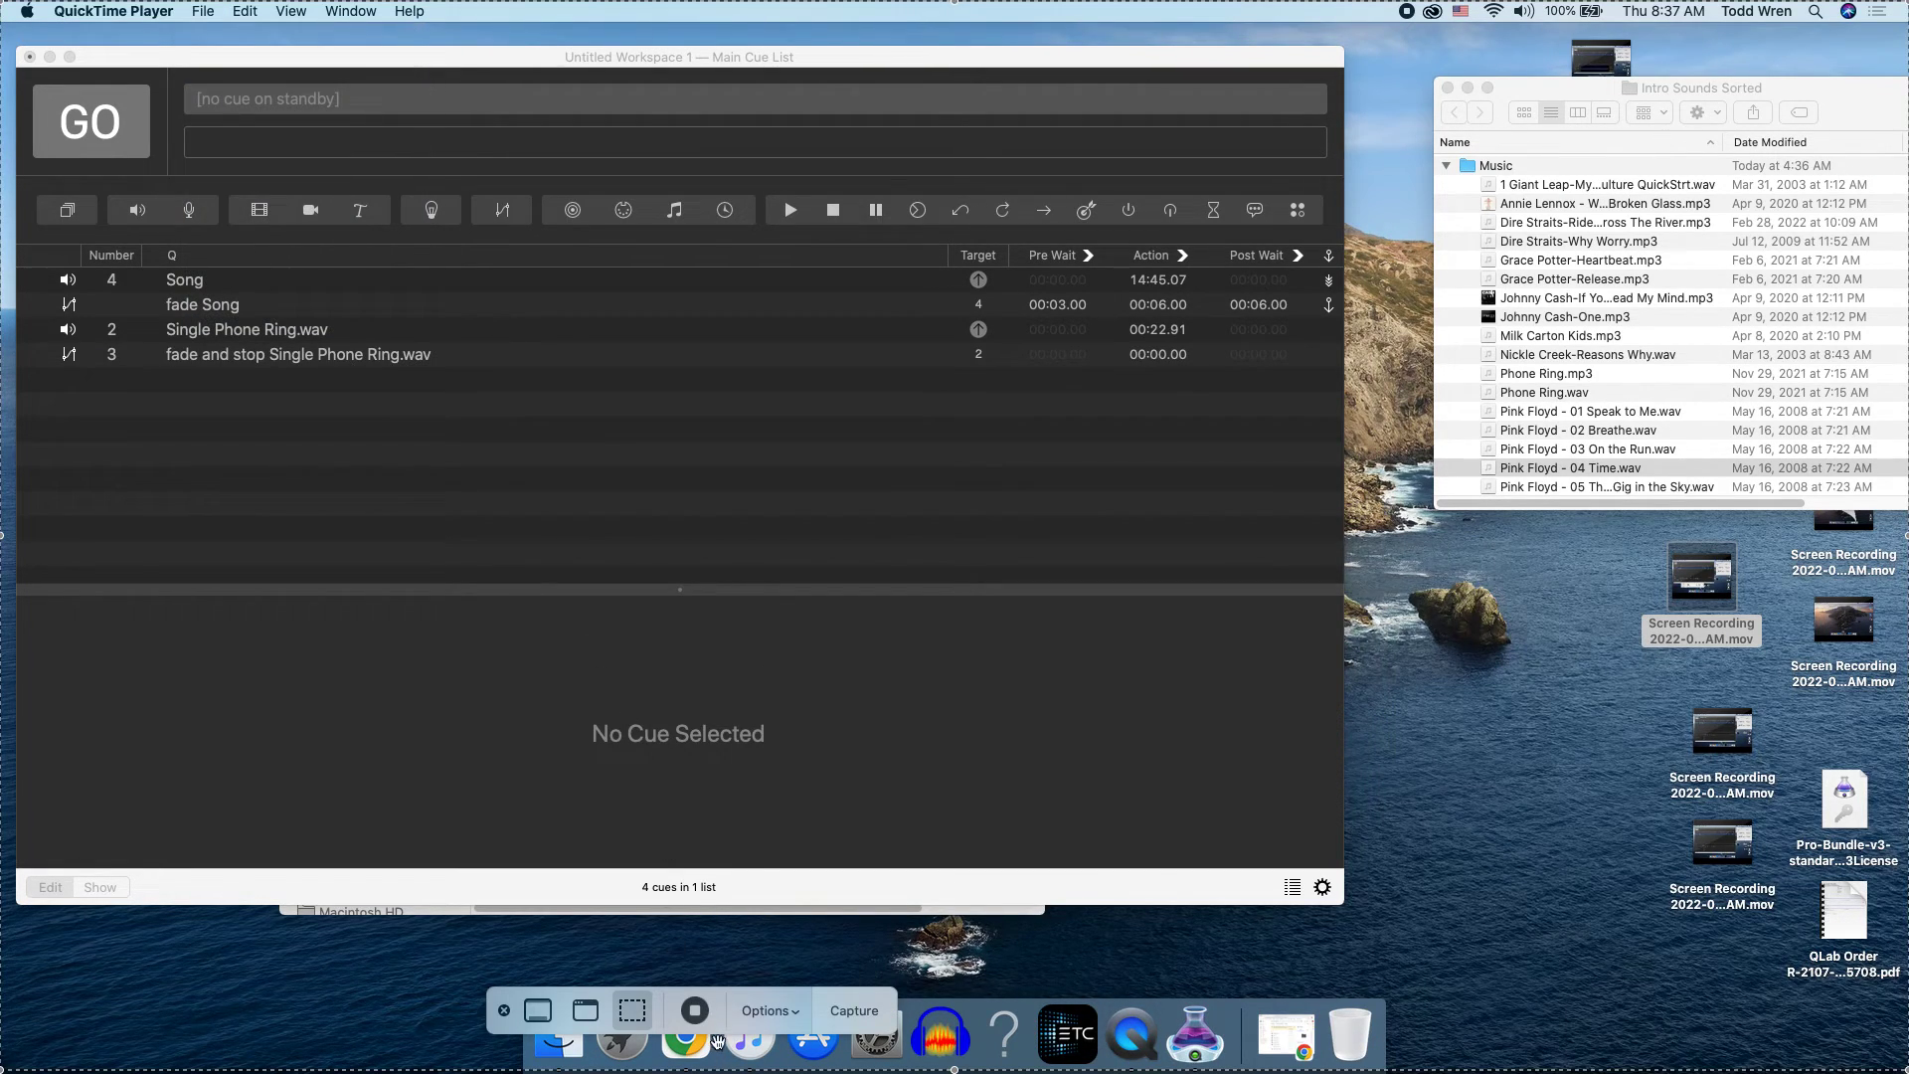